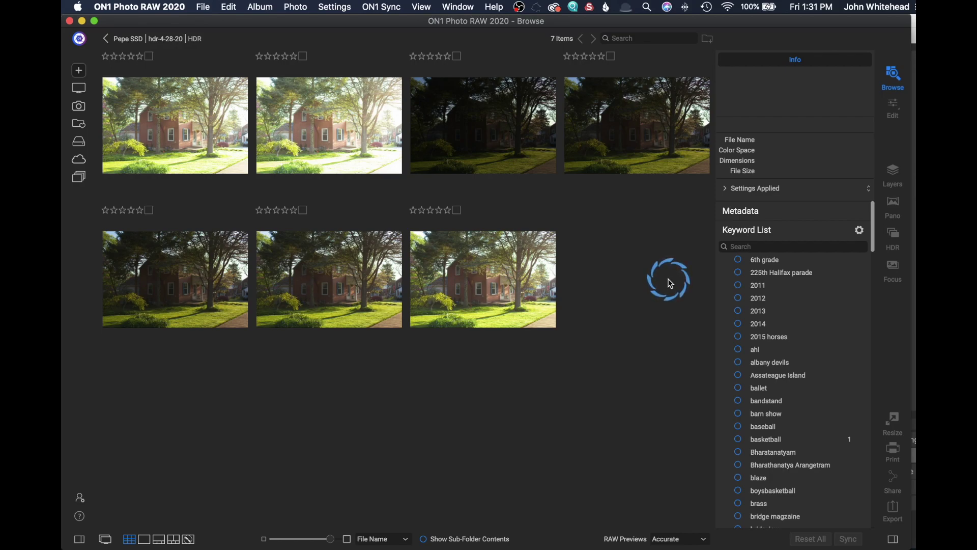
Step: Select the hdr0143 exposure and show it large above the filmstrip
click(337, 290)
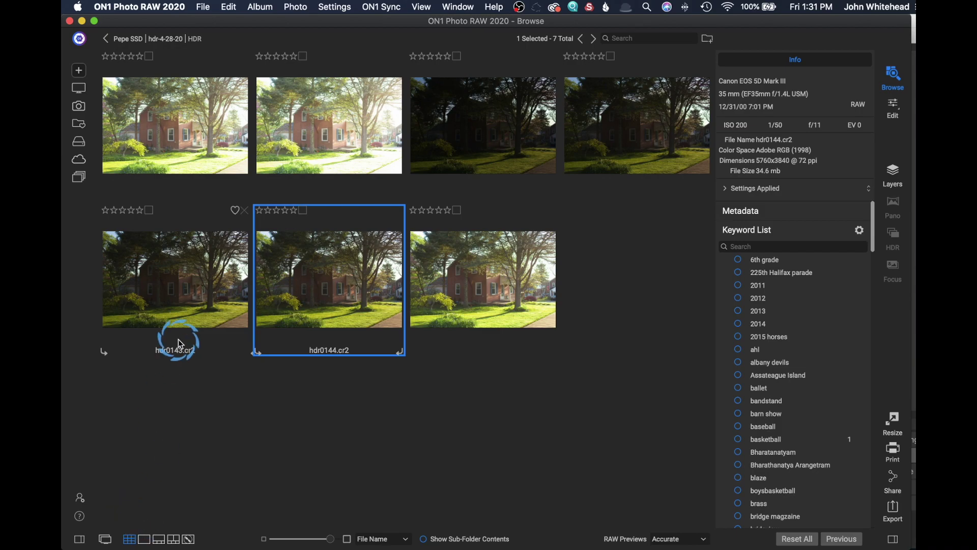
click(192, 297)
click(160, 540)
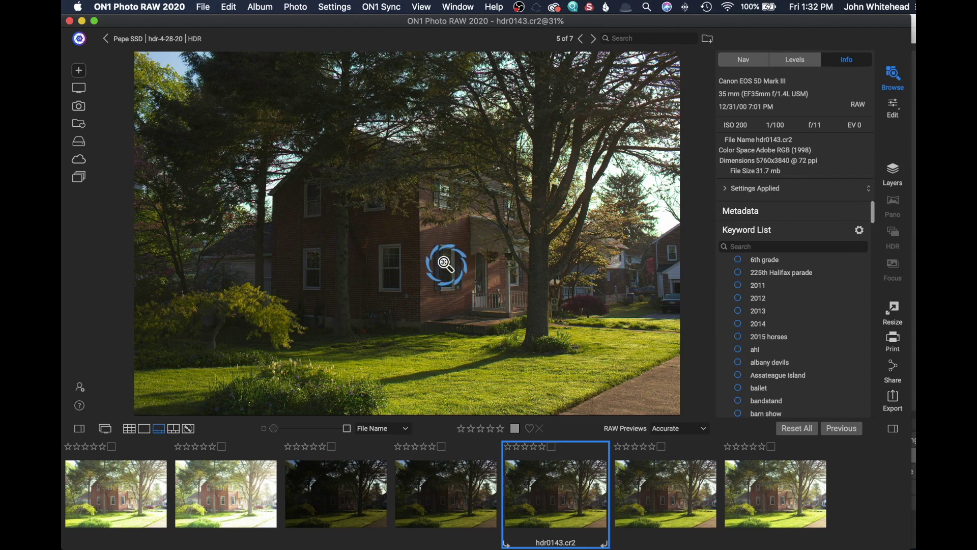
Step: Compare the bright hdr0140 and dark hdr0141 brackets, ending on hdr0140
click(208, 494)
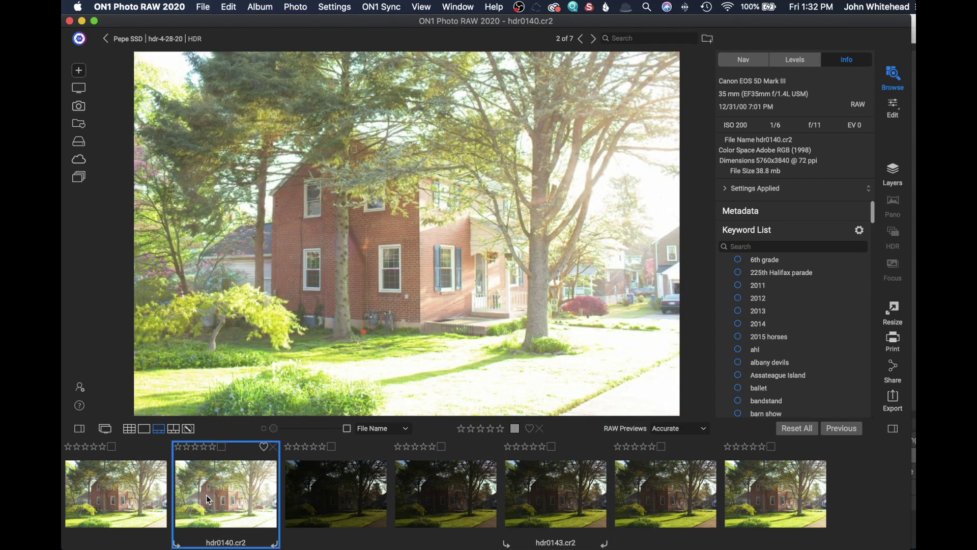
click(298, 492)
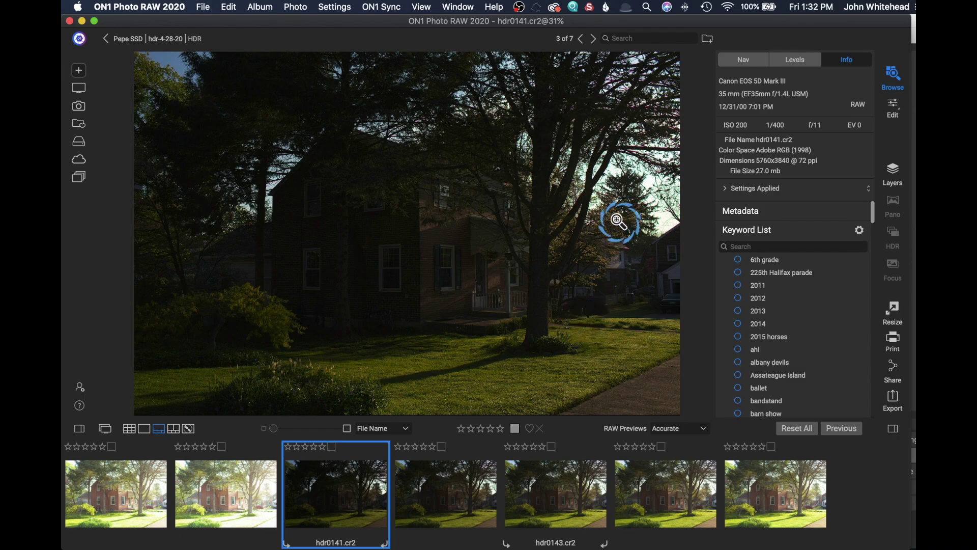
click(251, 494)
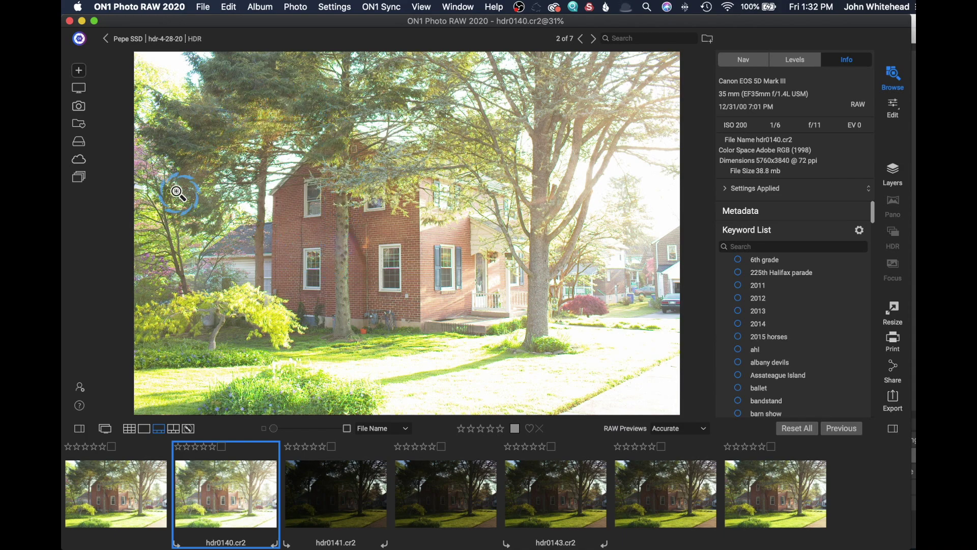
mouse_move(116, 493)
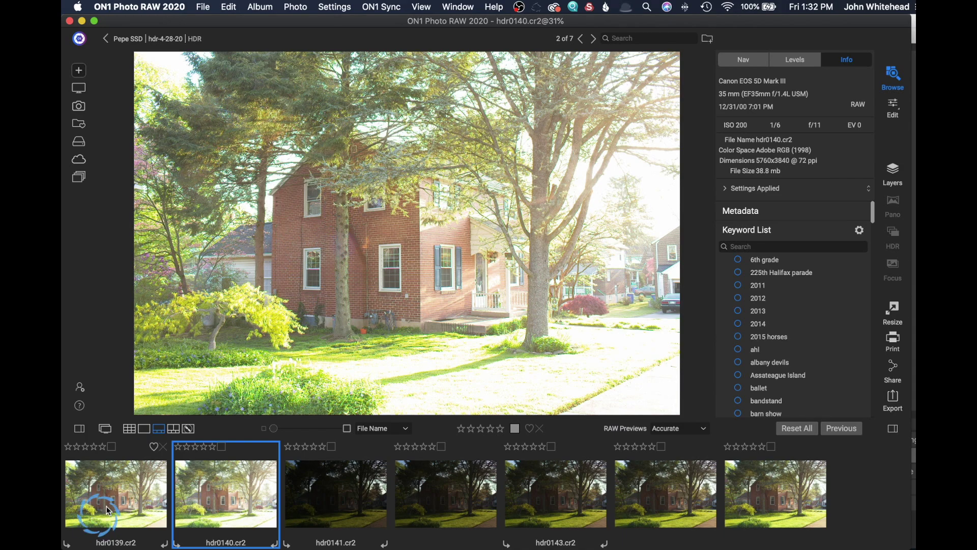
Step: Select all seven brackets, starting from hdr0139, and merge them into an HDR
click(107, 510)
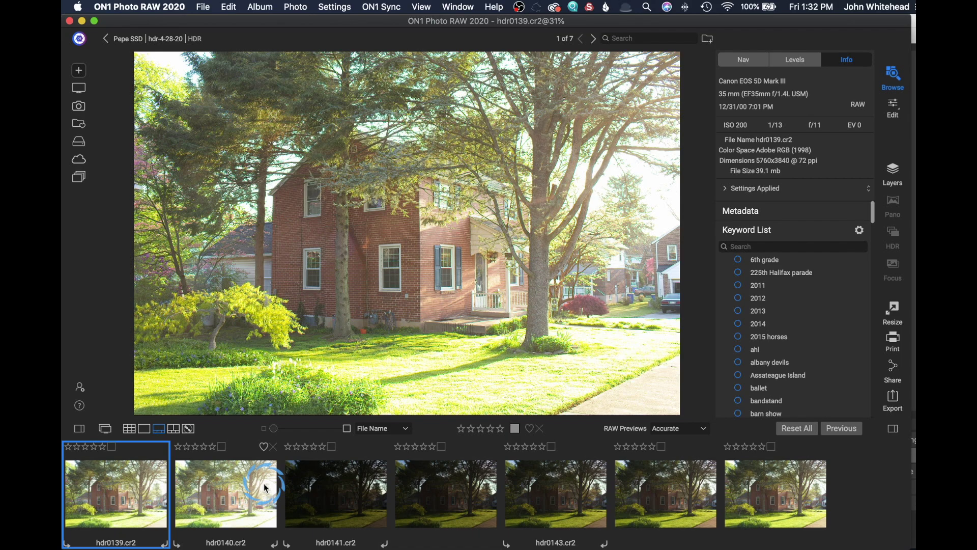
mouse_move(775, 493)
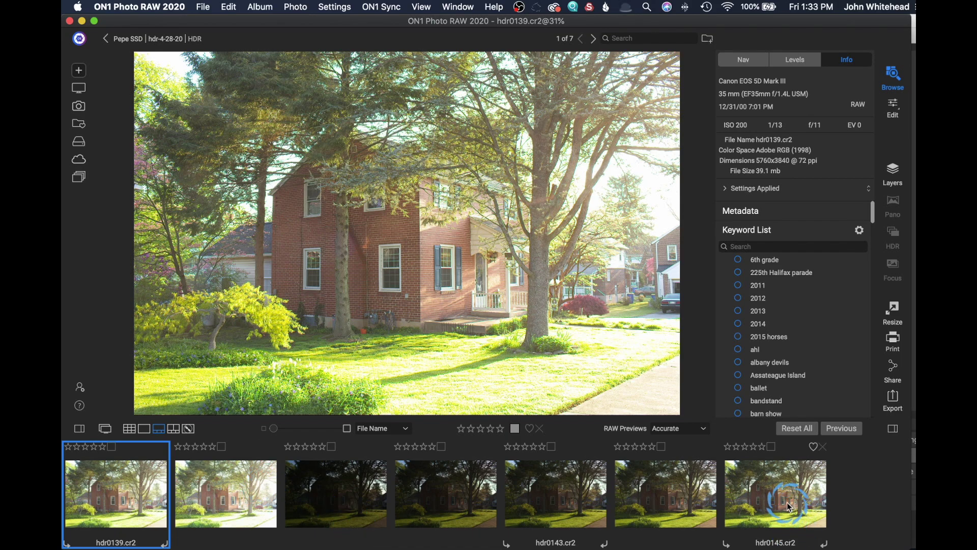
shift+click(787, 502)
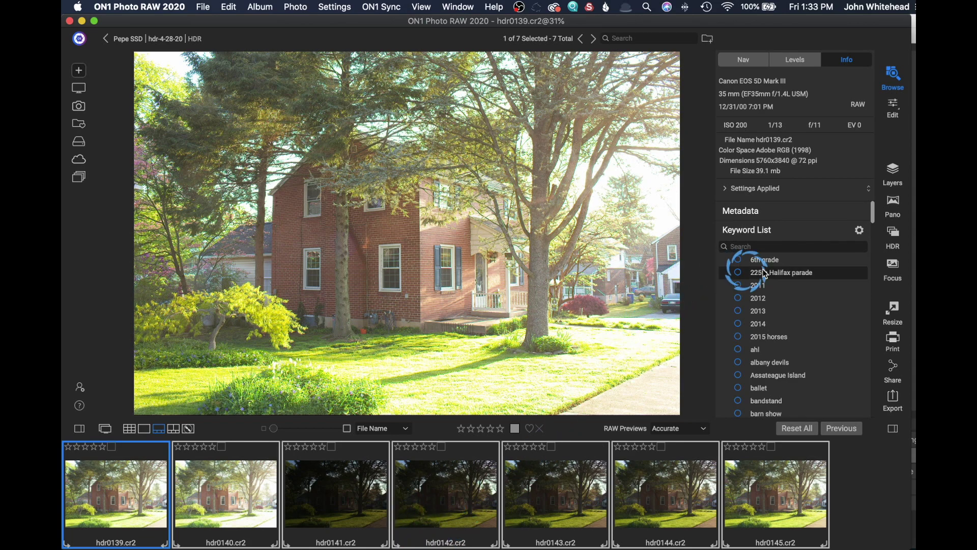
click(893, 233)
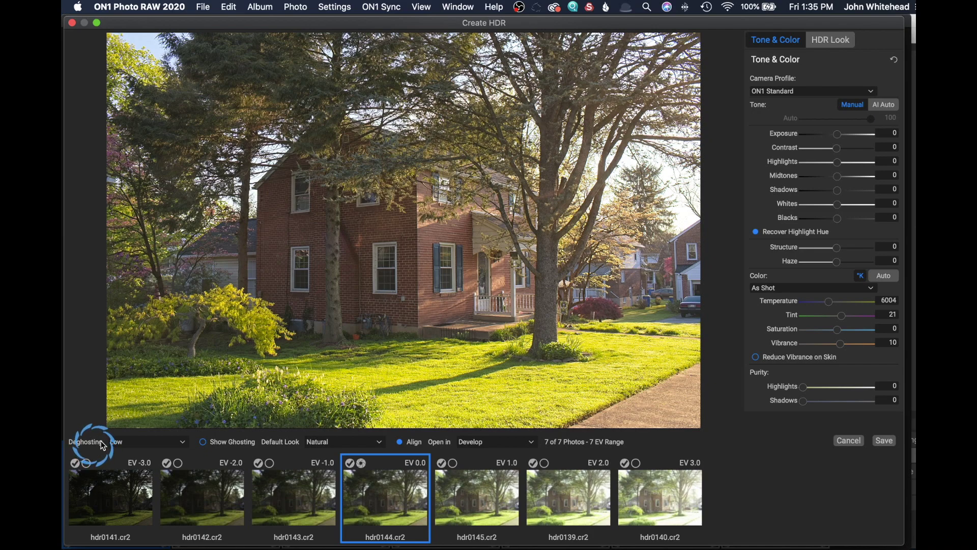
click(118, 442)
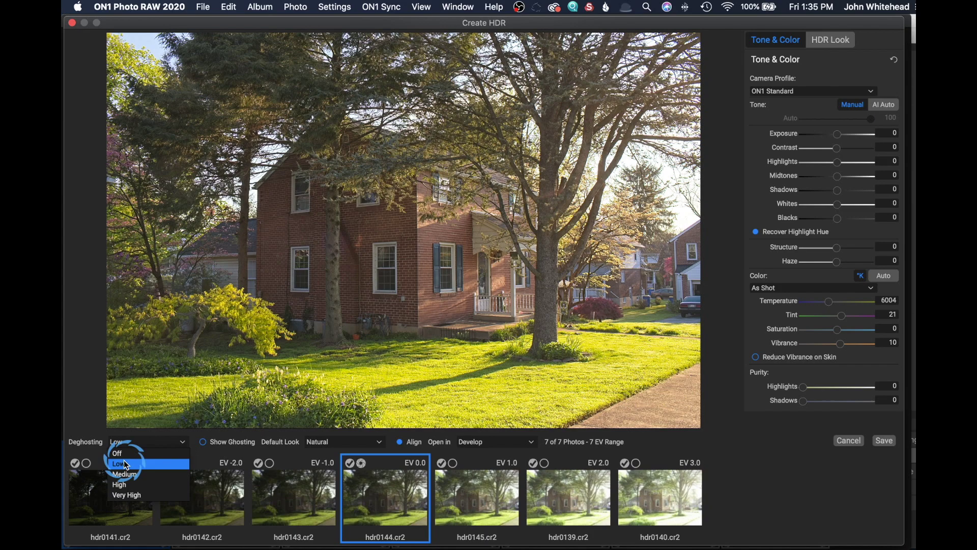
click(126, 464)
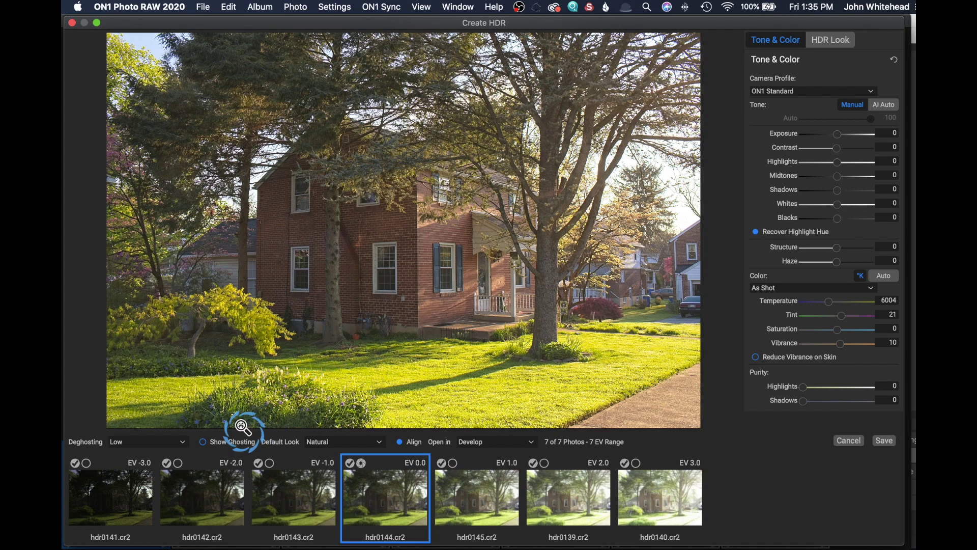
click(204, 441)
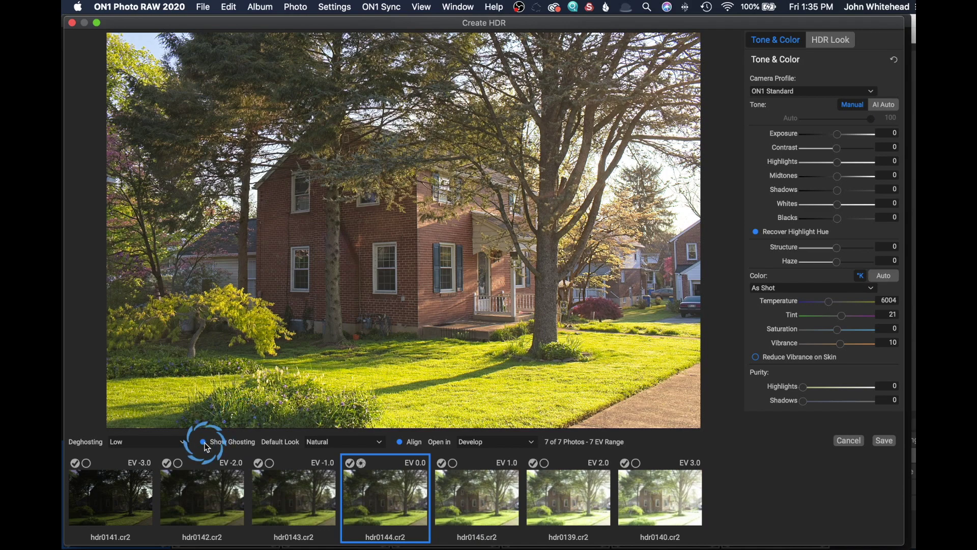
click(204, 441)
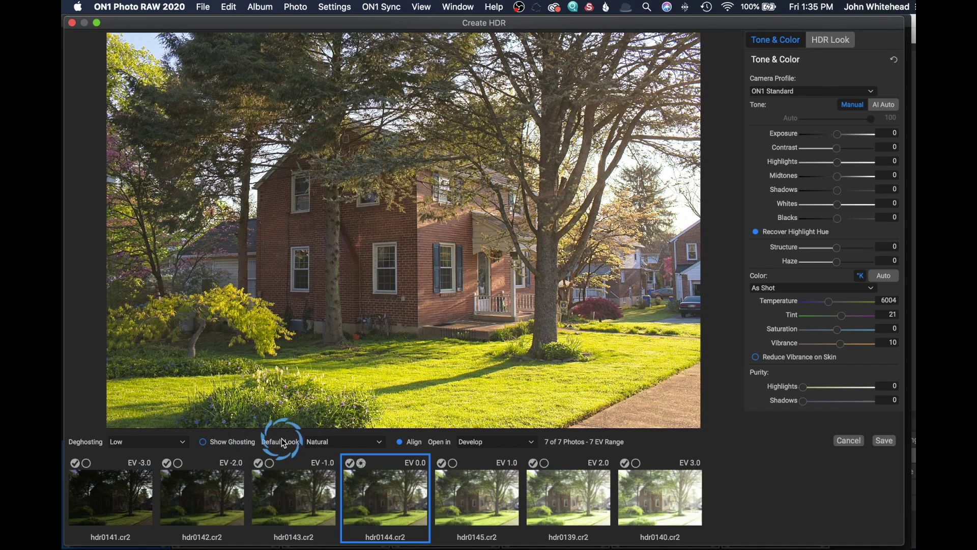
click(333, 443)
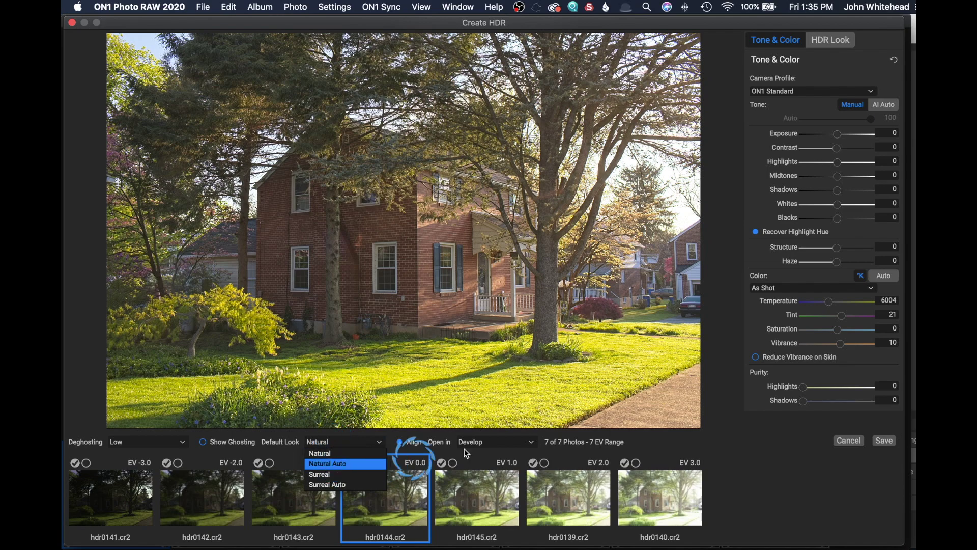
click(362, 477)
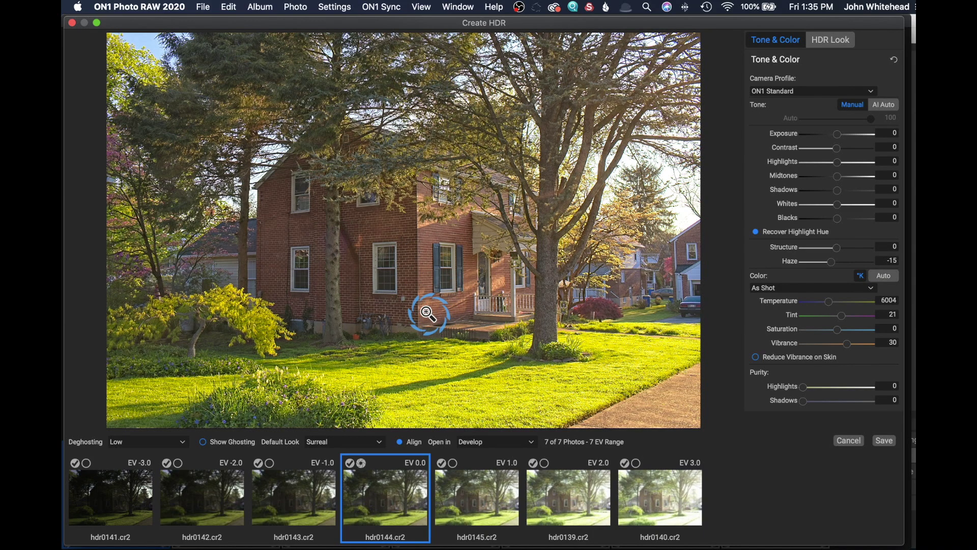
click(344, 443)
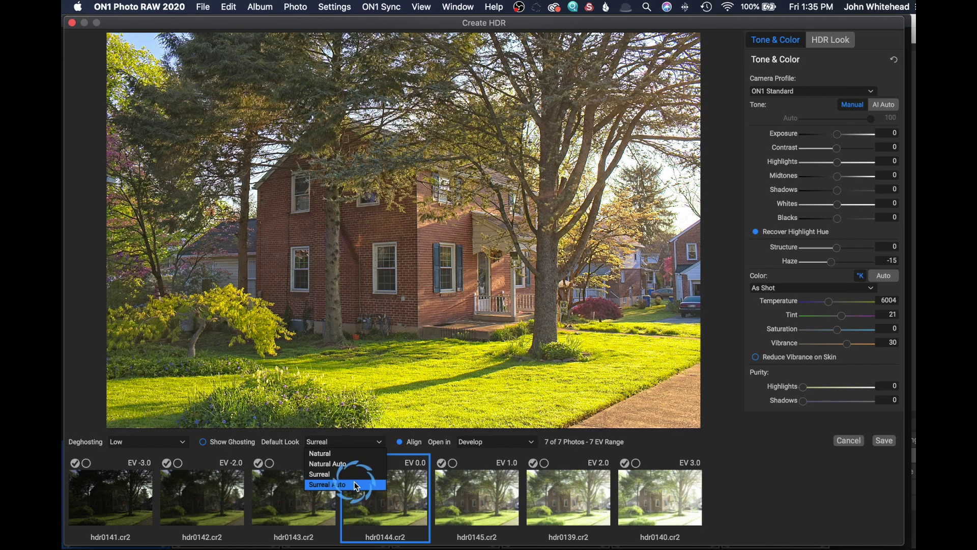
click(343, 452)
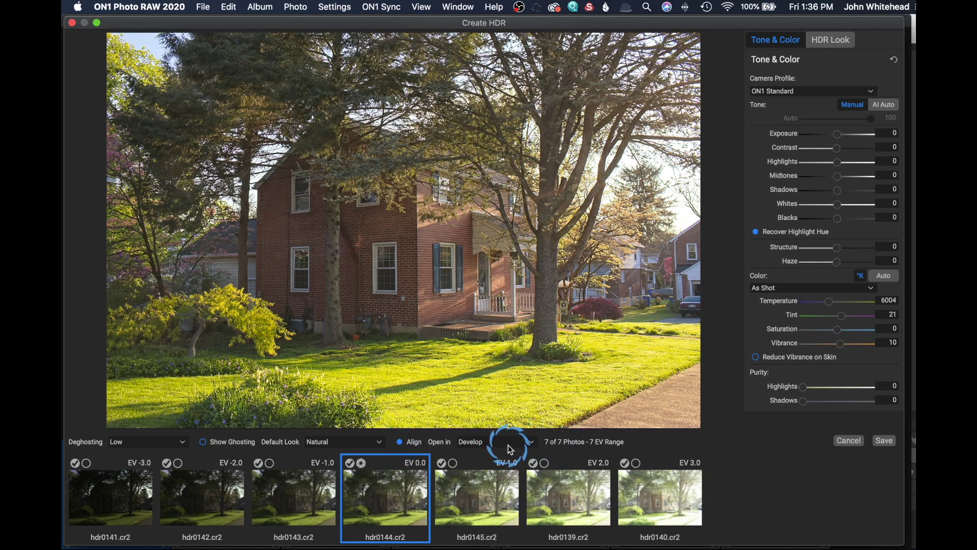
Step: Set the HDR merge's 'Open in' destination to Return to Browse
click(521, 444)
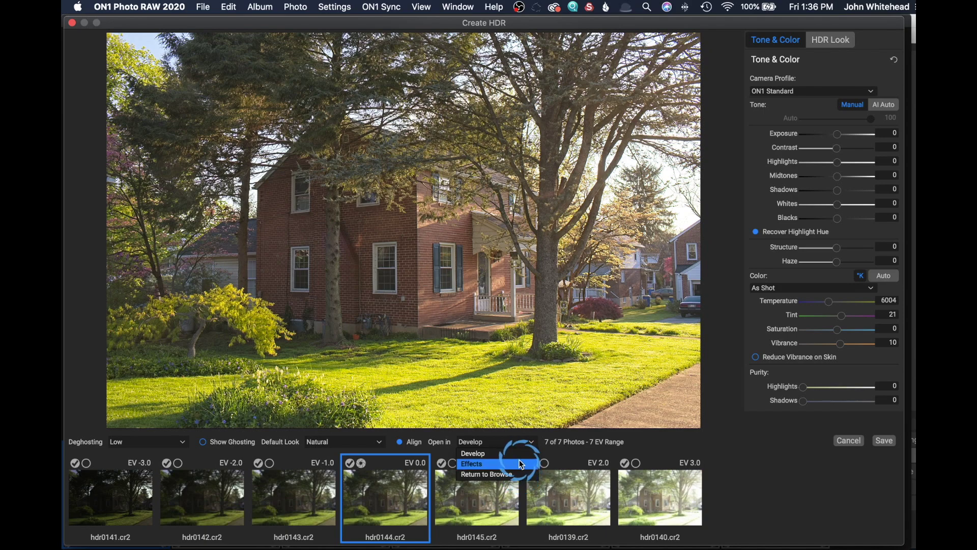
click(518, 453)
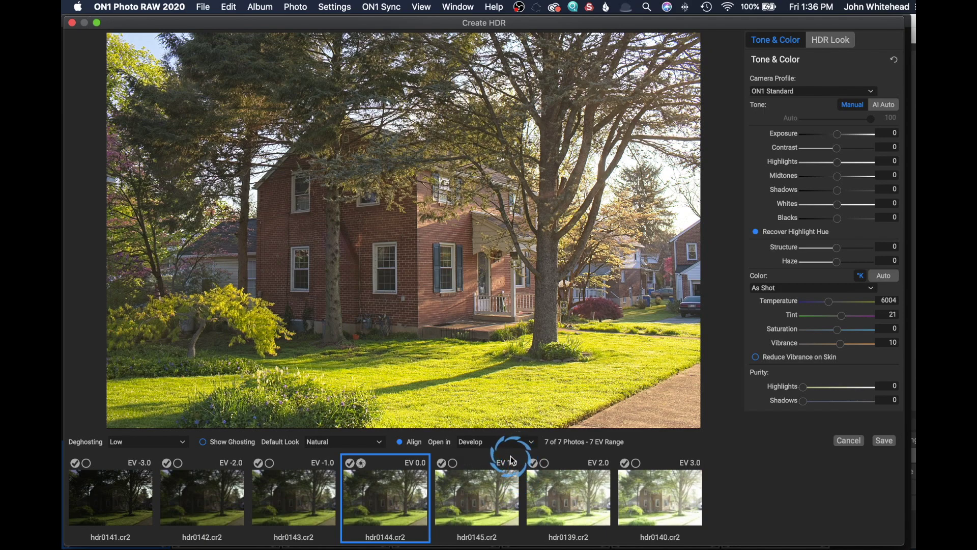
click(498, 443)
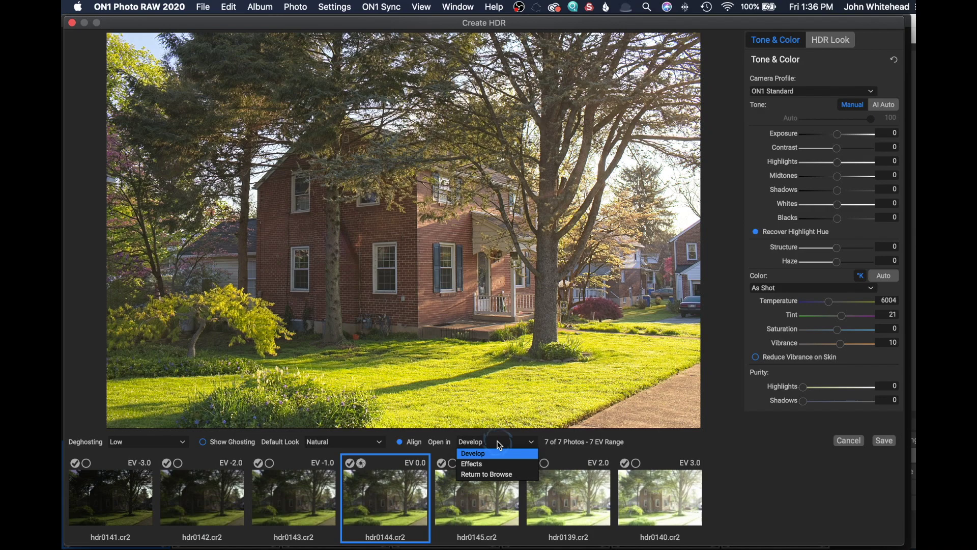
click(501, 475)
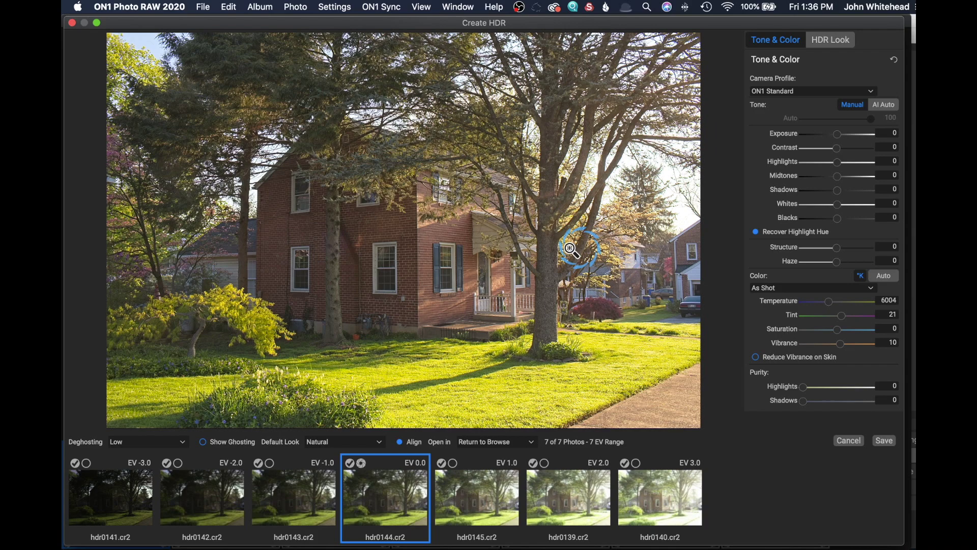
Step: Try the Surreal and Glow looks, then settle on Natural with Clarity at 10
click(836, 41)
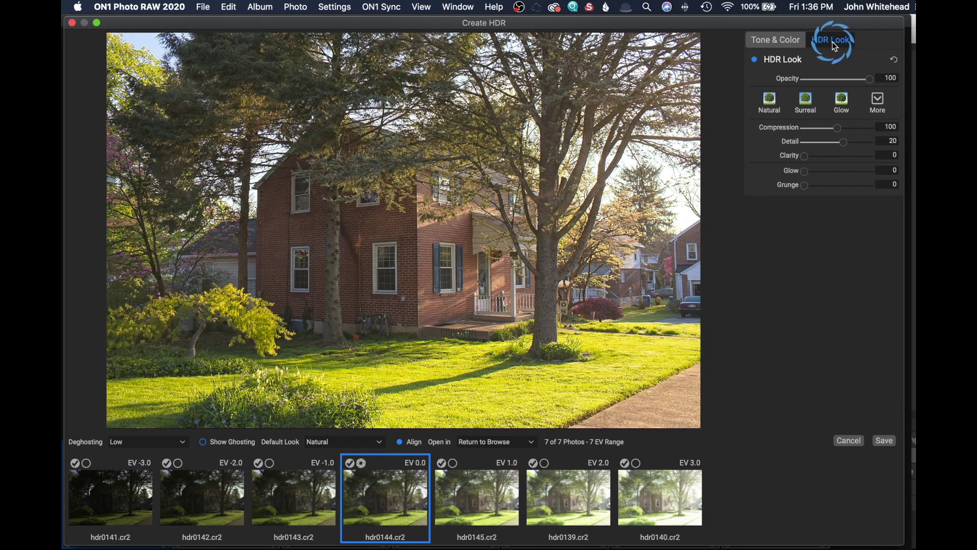
click(770, 104)
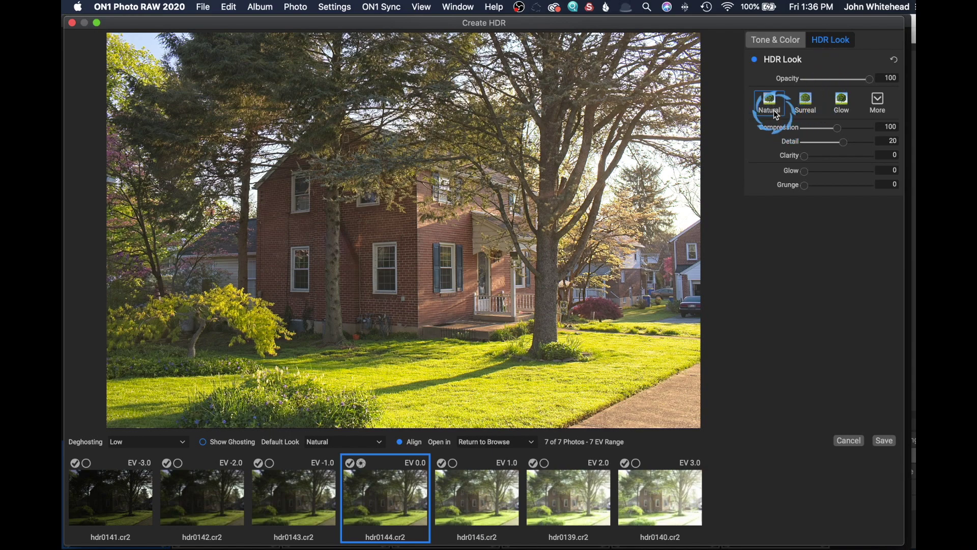
click(803, 104)
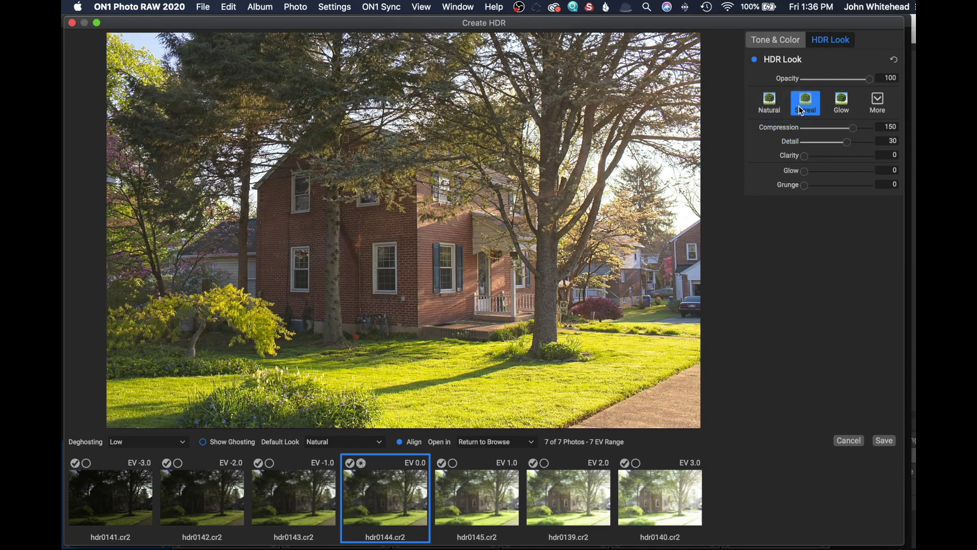
click(804, 107)
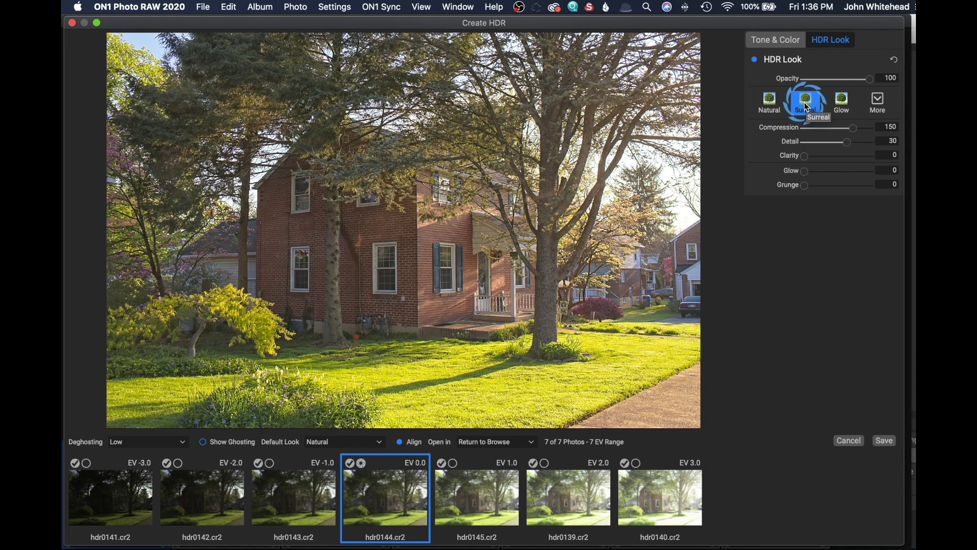
click(841, 102)
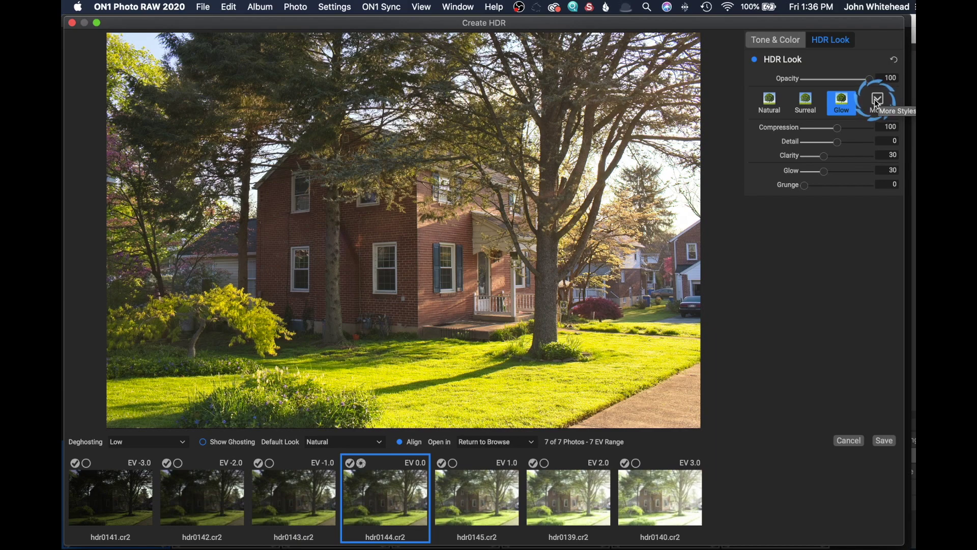
click(770, 103)
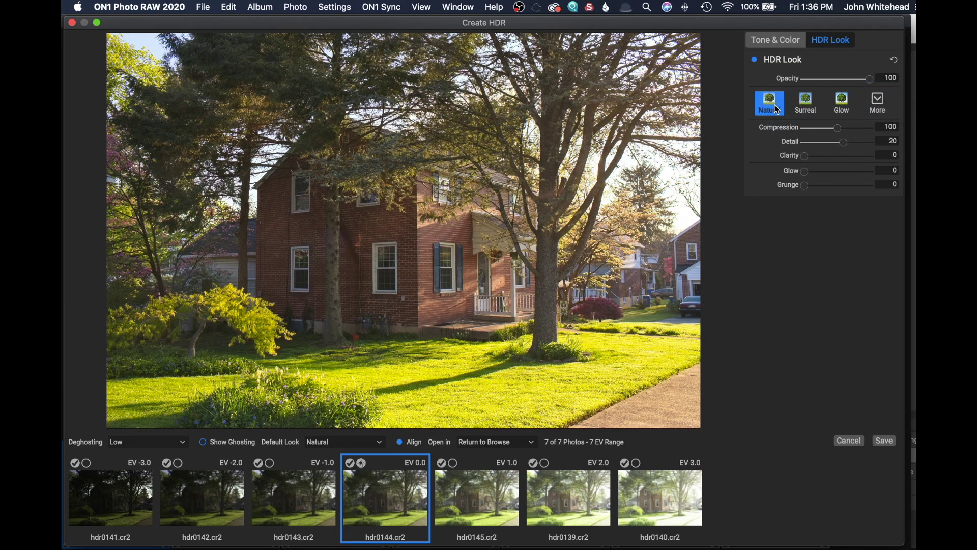
click(805, 103)
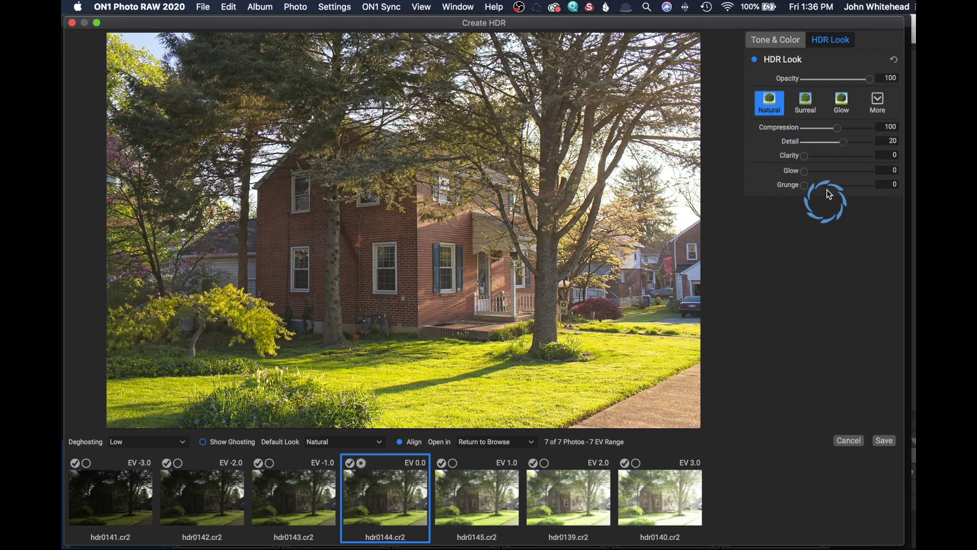
drag(804, 156, 811, 158)
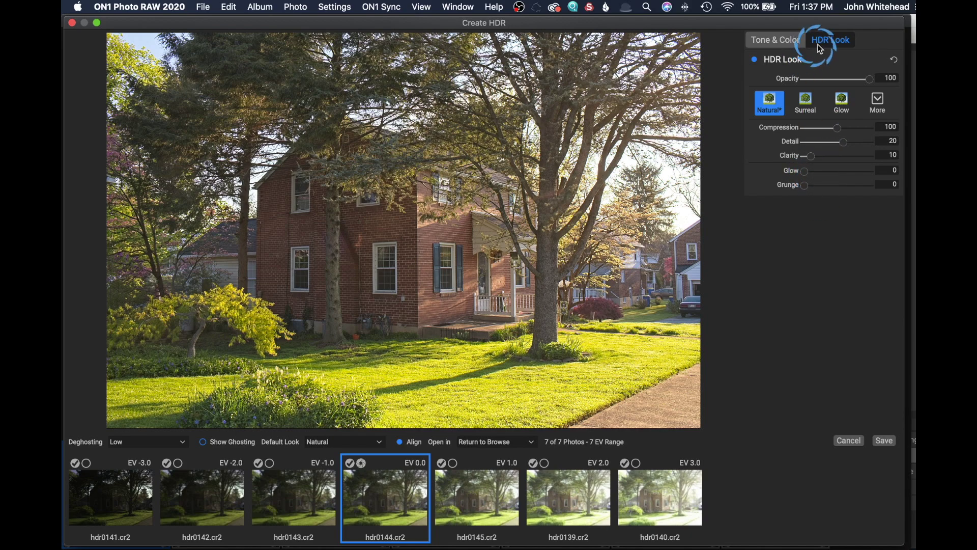
Step: Lower the house HDR's Highlights to -6 under Tone & Color
click(784, 43)
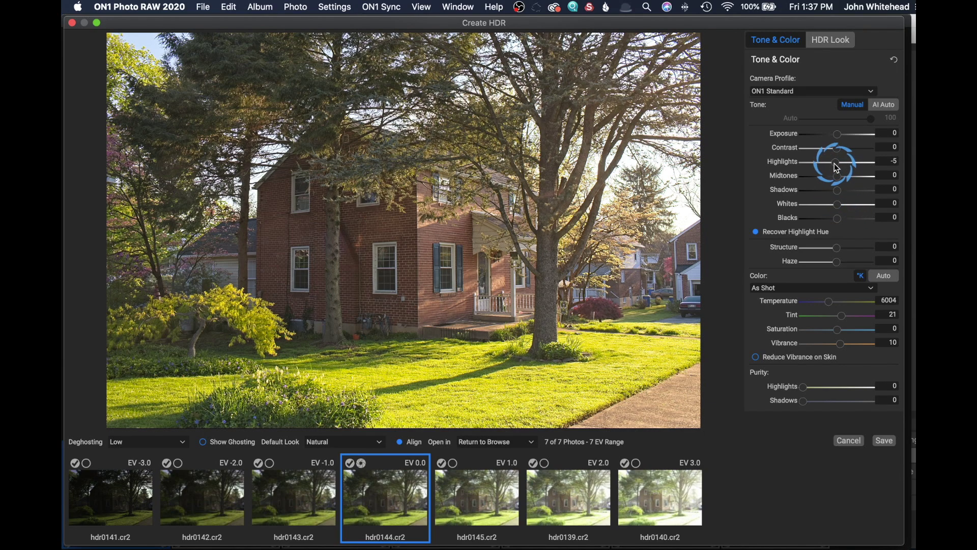
drag(838, 162, 834, 162)
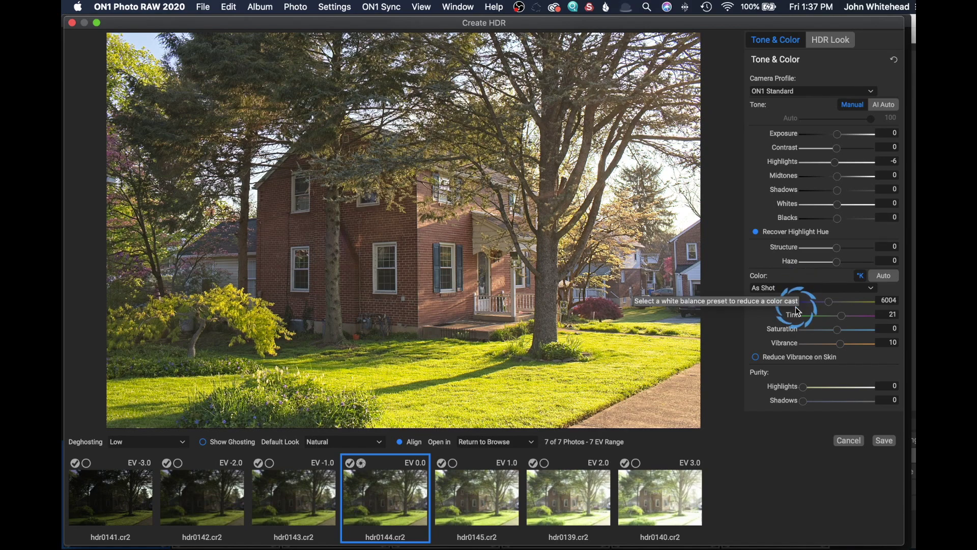
Step: Save the merged HDR as hdr0144_HDR.onphoto and return to Browse
click(884, 441)
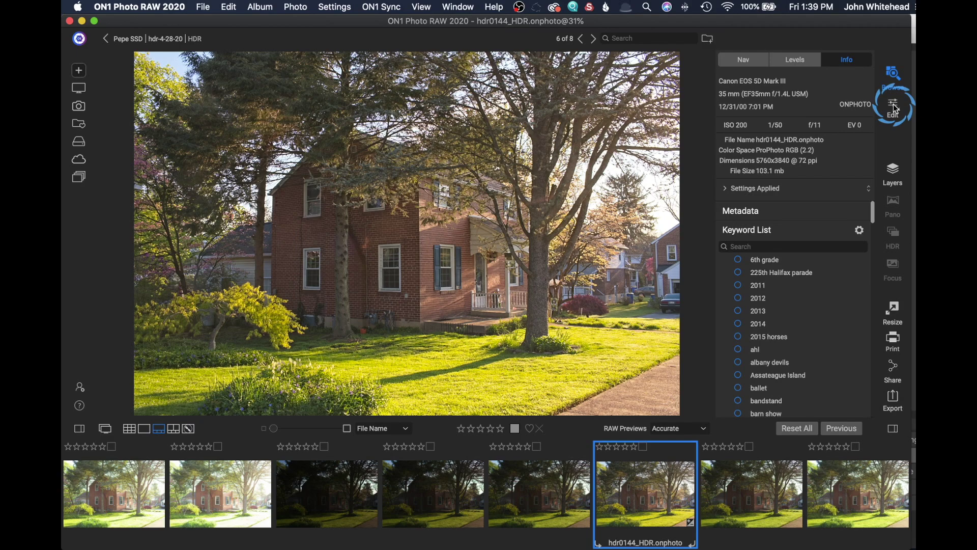
click(764, 500)
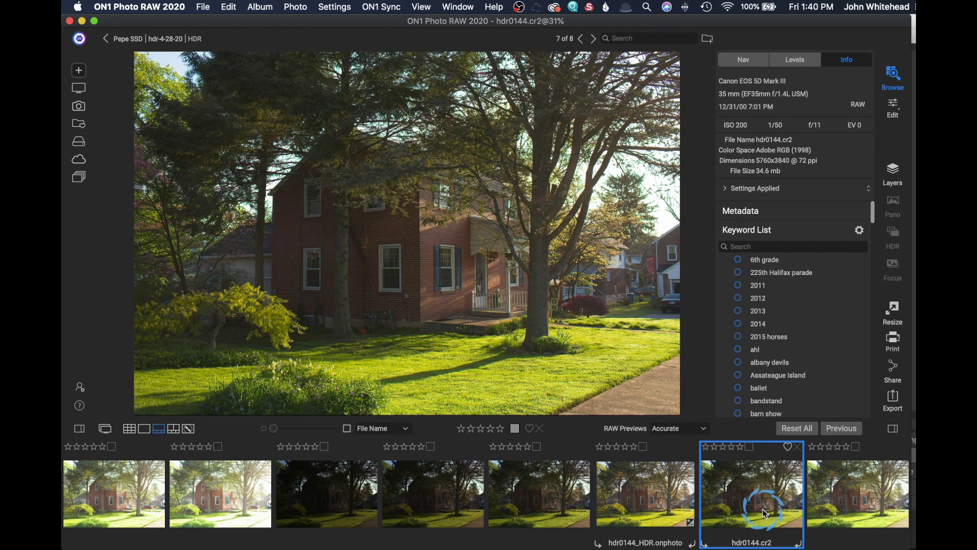
click(671, 500)
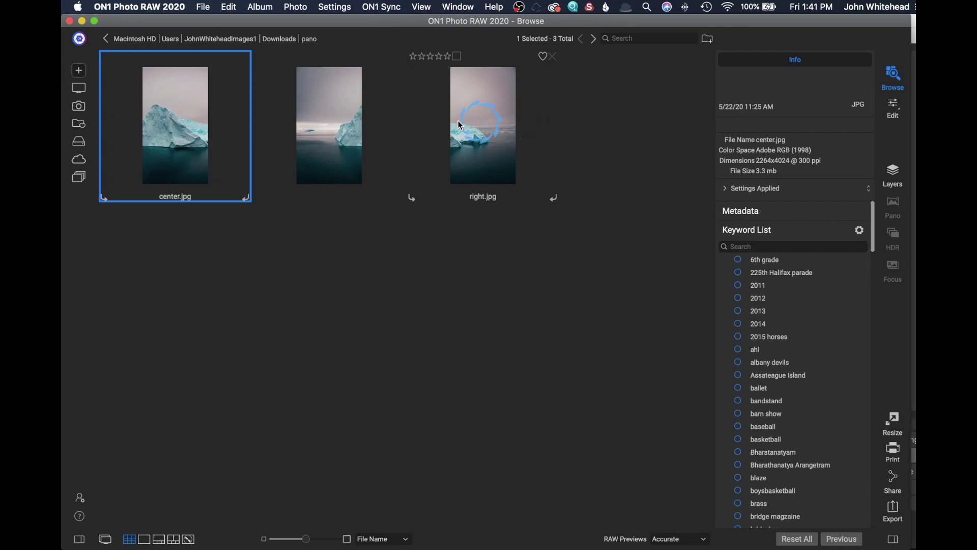
mouse_move(483, 127)
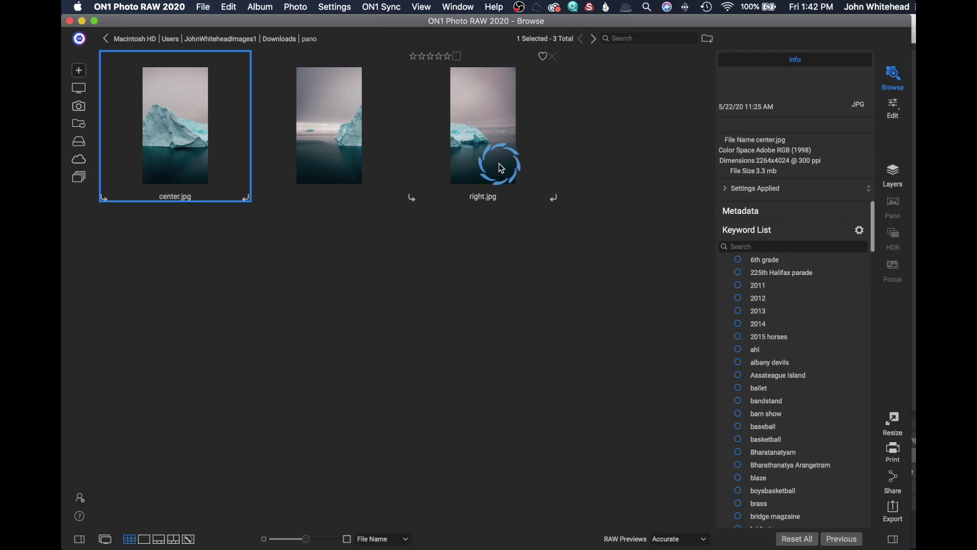
Step: Select center.jpg, left.jpg and right.jpg together in the pano folder
shift+click(482, 137)
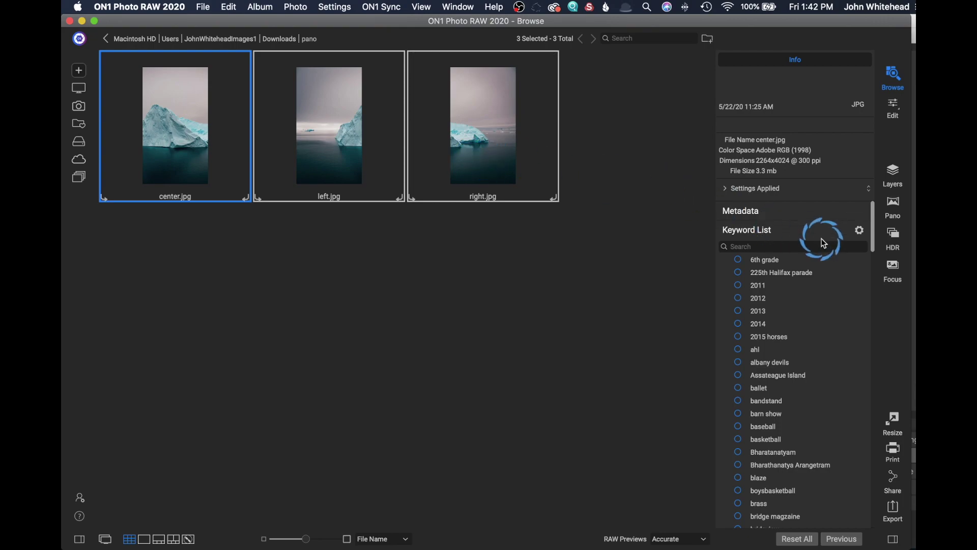
Step: Stitch the three iceberg photos, trying Spherical and Collage before settling on Auto
click(894, 203)
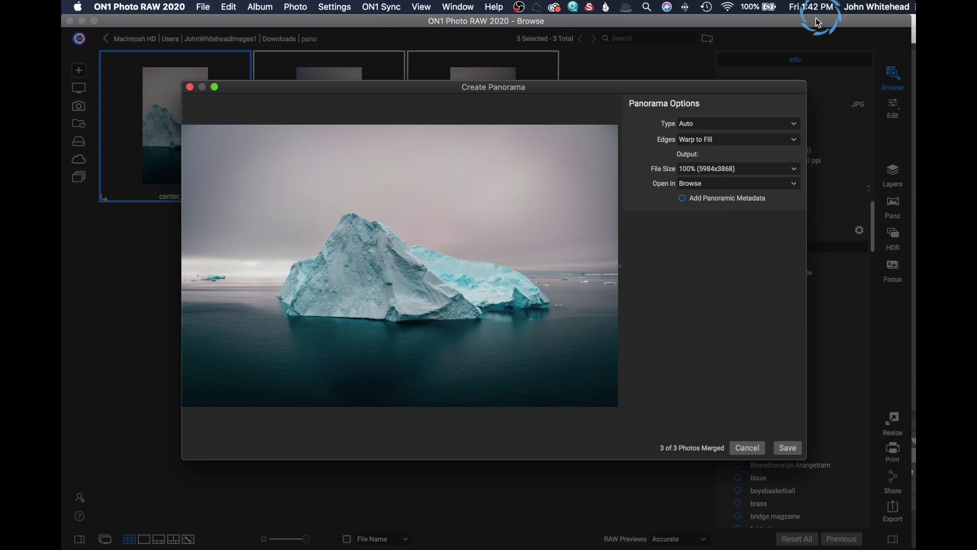
click(717, 125)
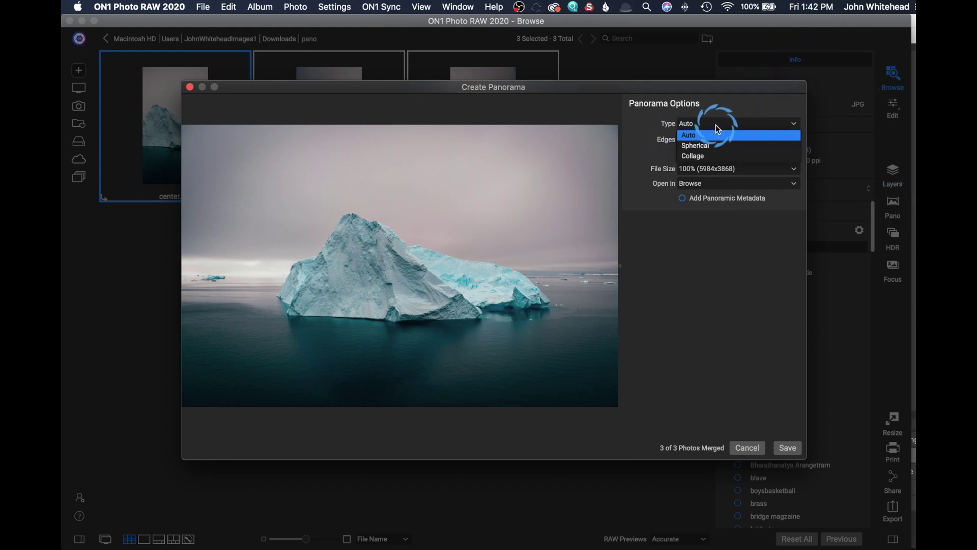
click(716, 144)
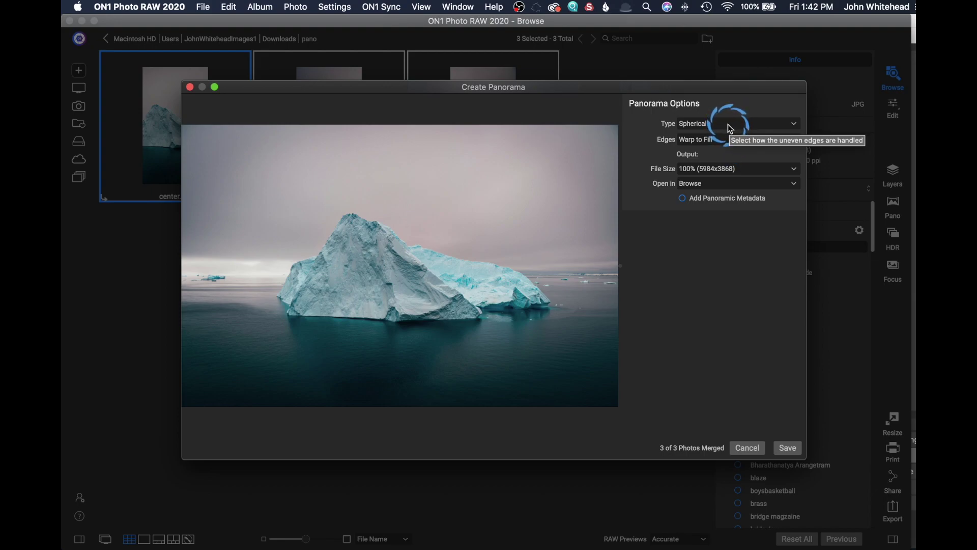
click(728, 124)
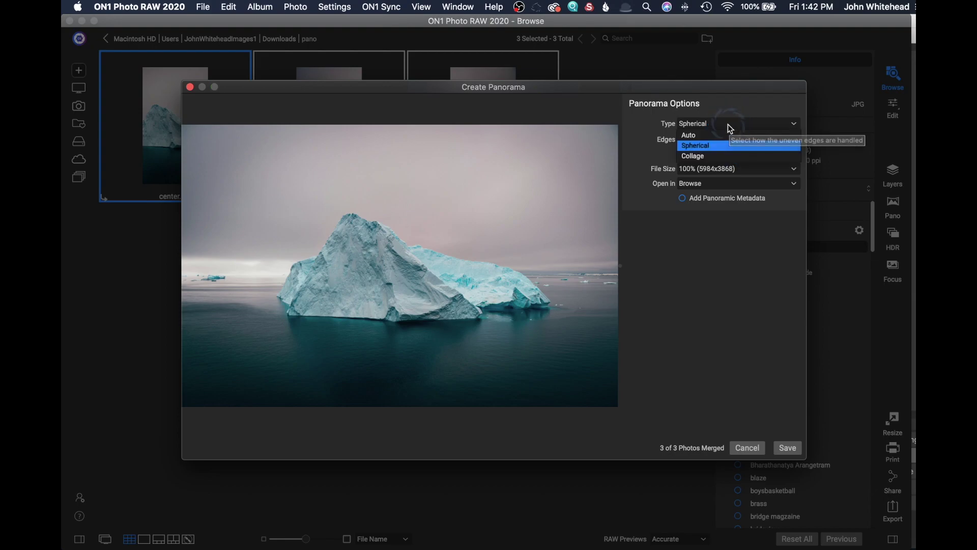
click(728, 156)
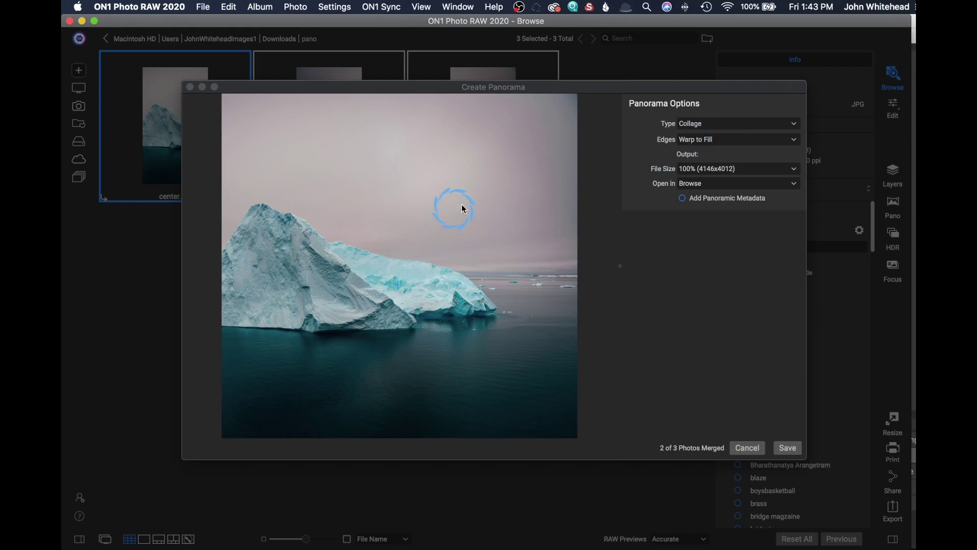
click(703, 123)
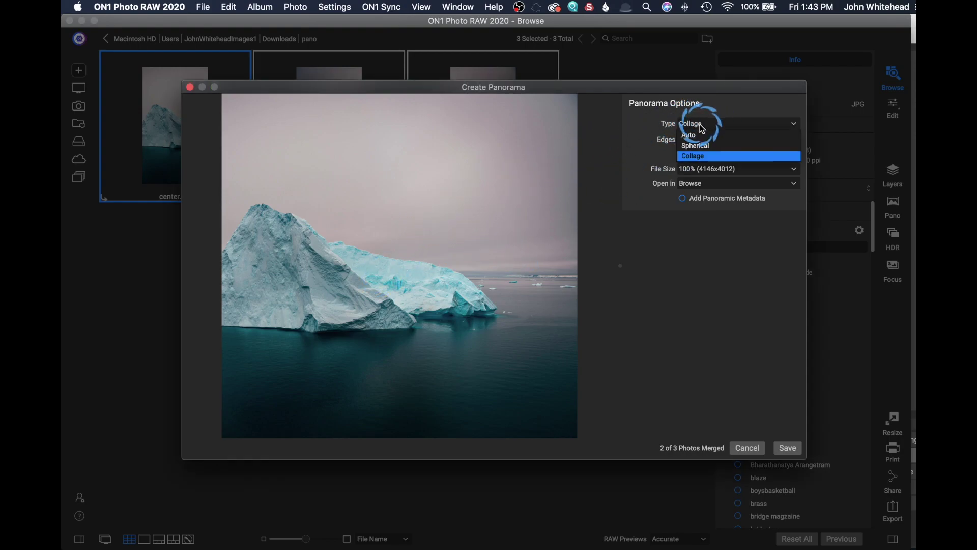
click(703, 136)
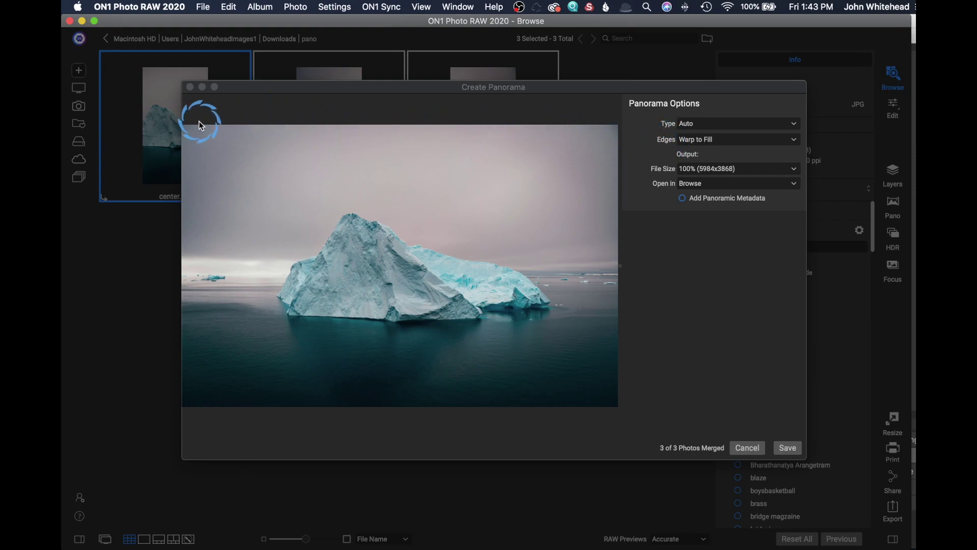
click(725, 140)
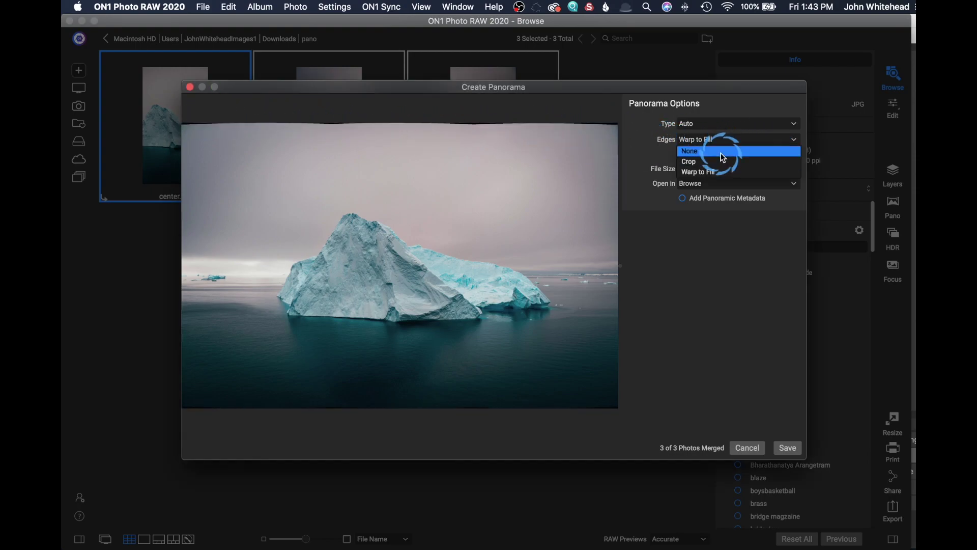
click(722, 153)
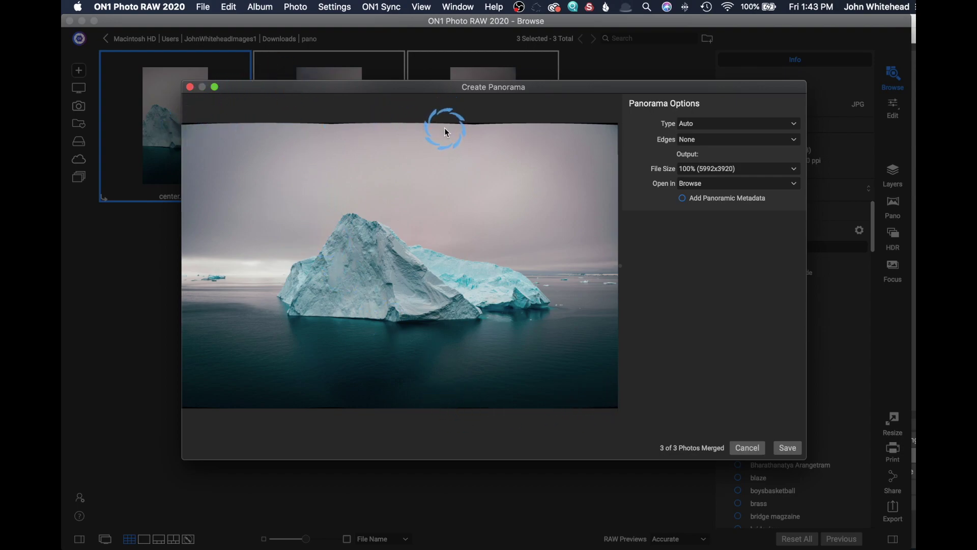
click(698, 138)
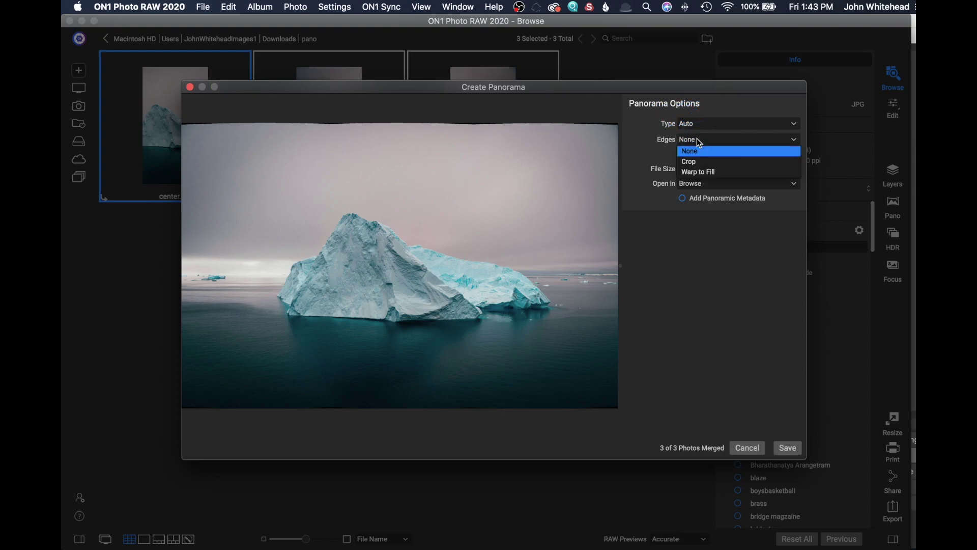
click(706, 163)
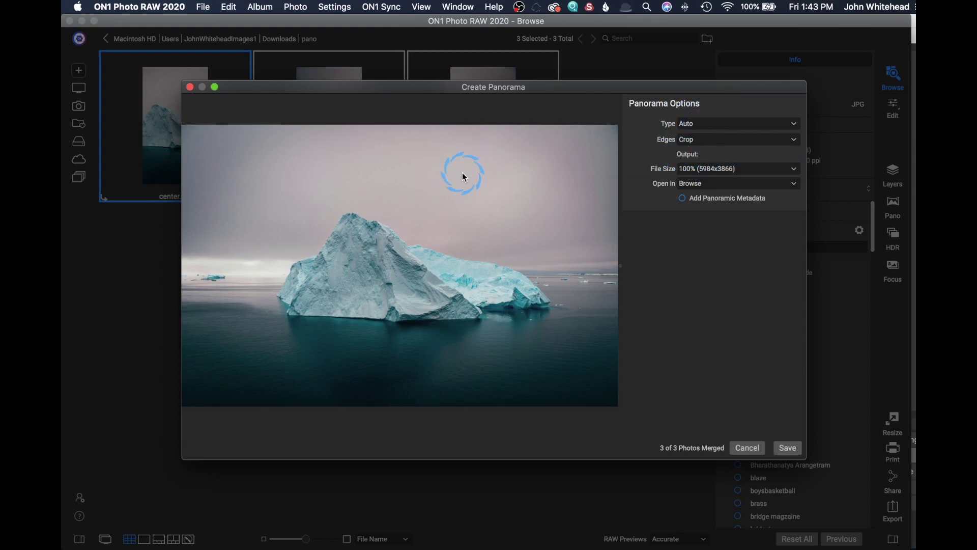
click(744, 139)
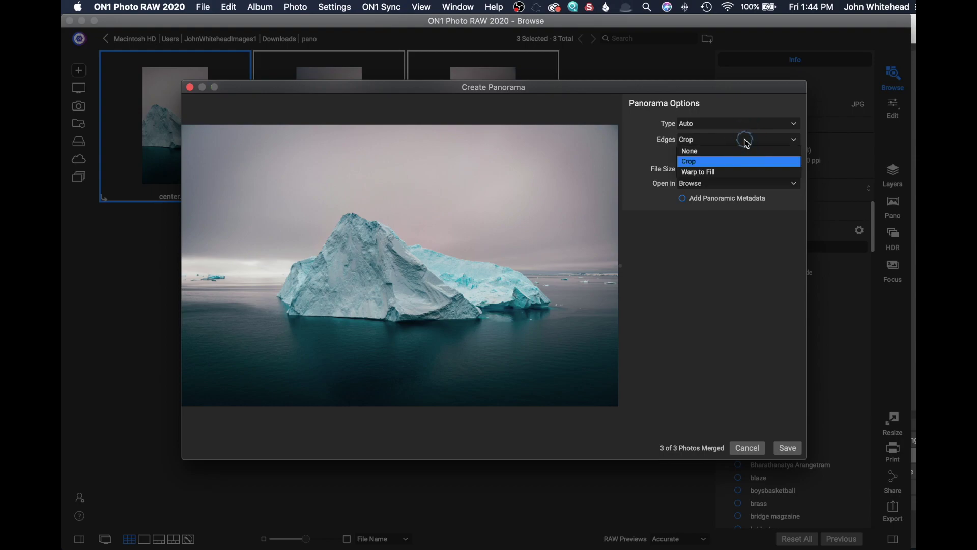
click(746, 170)
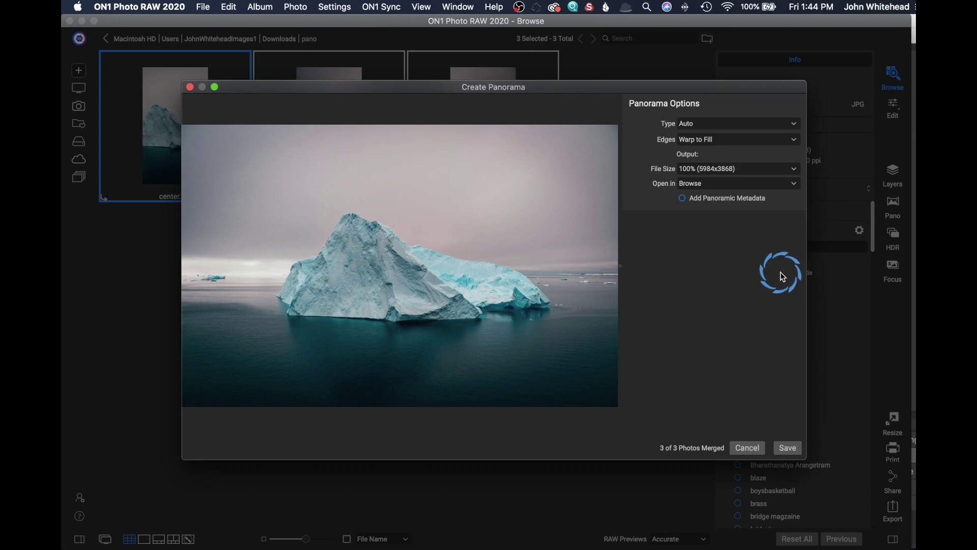
Step: Save the panorama as center Pano.psd and open a copy in Resize
click(788, 449)
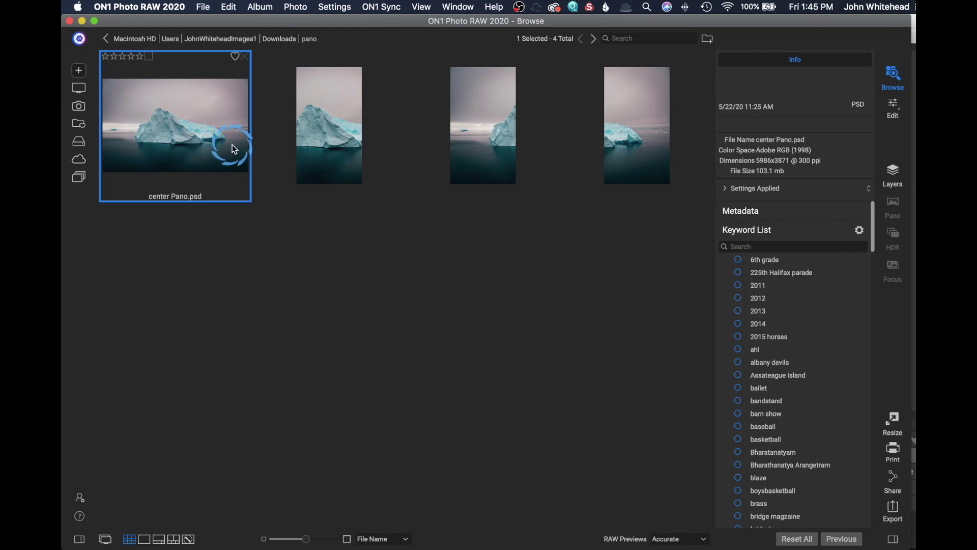
click(895, 422)
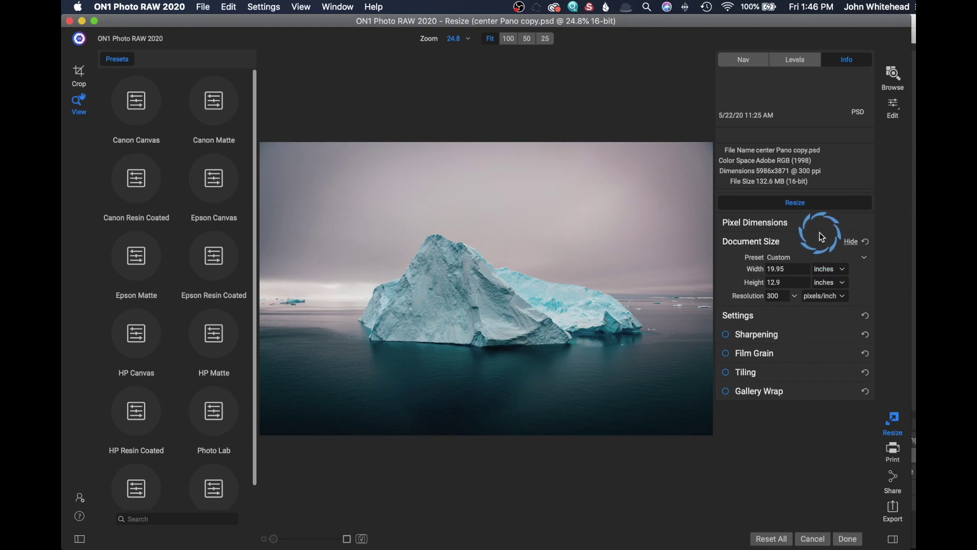
Step: Expand Pixel Dimensions to show the panorama's 5986 × 3871 pixel size
click(777, 222)
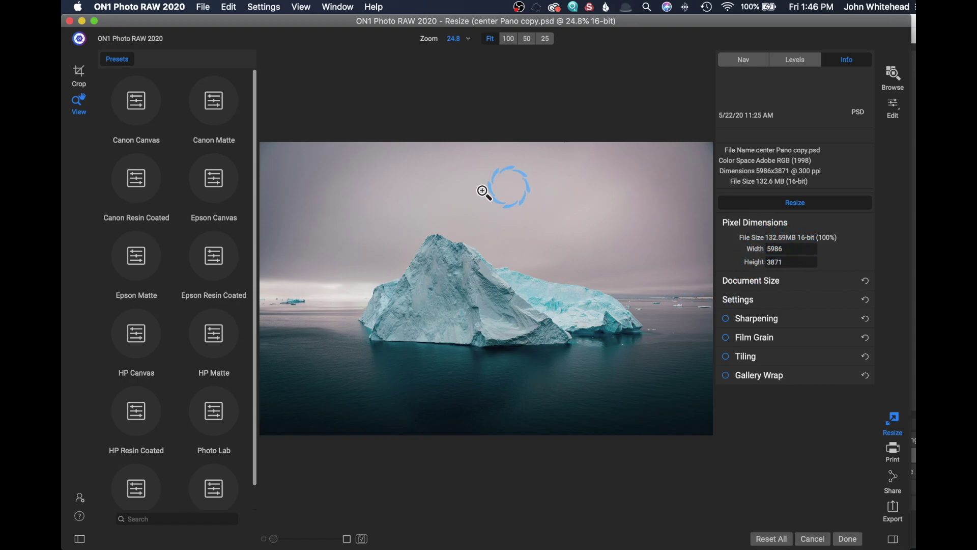
Step: Keep inches and set the panorama width to 24, so the height becomes 15.52 at 300 ppi
click(792, 281)
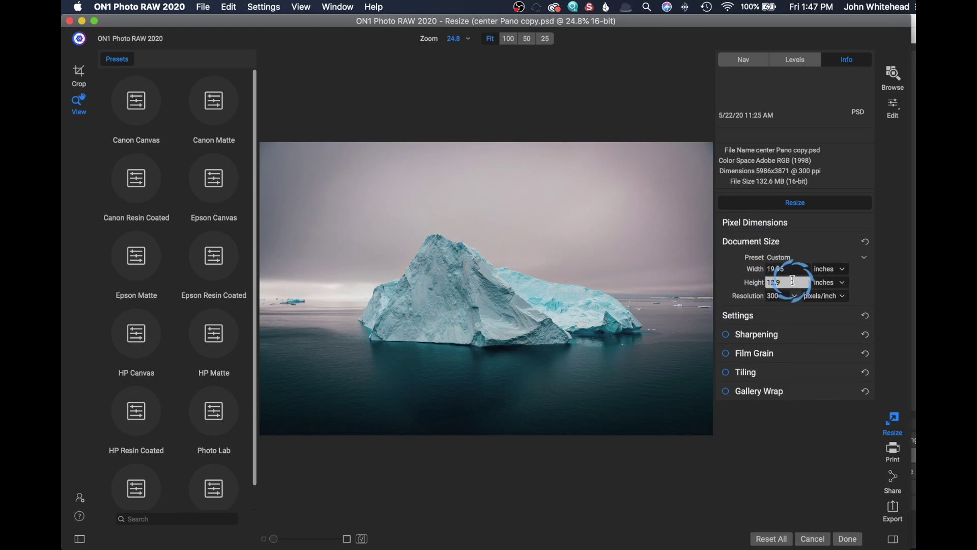
click(832, 269)
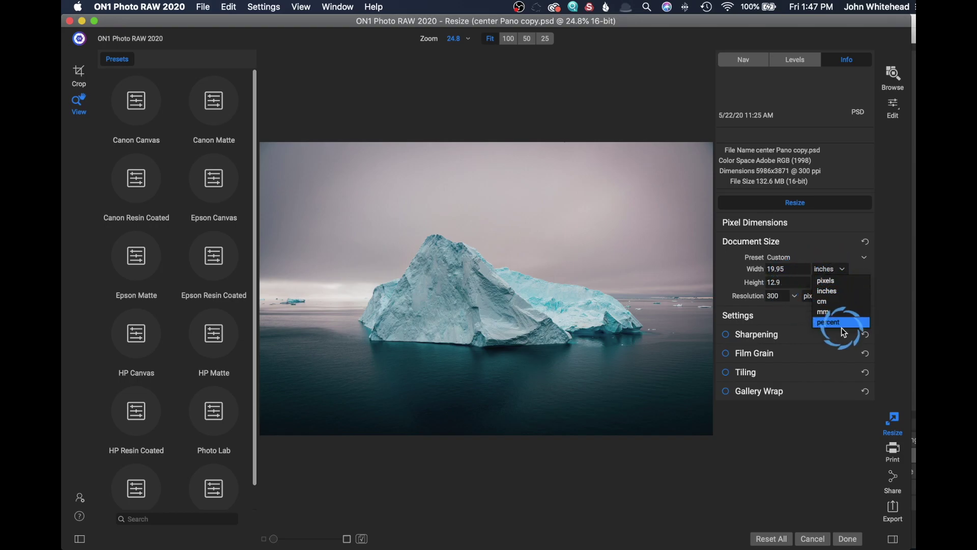
click(828, 269)
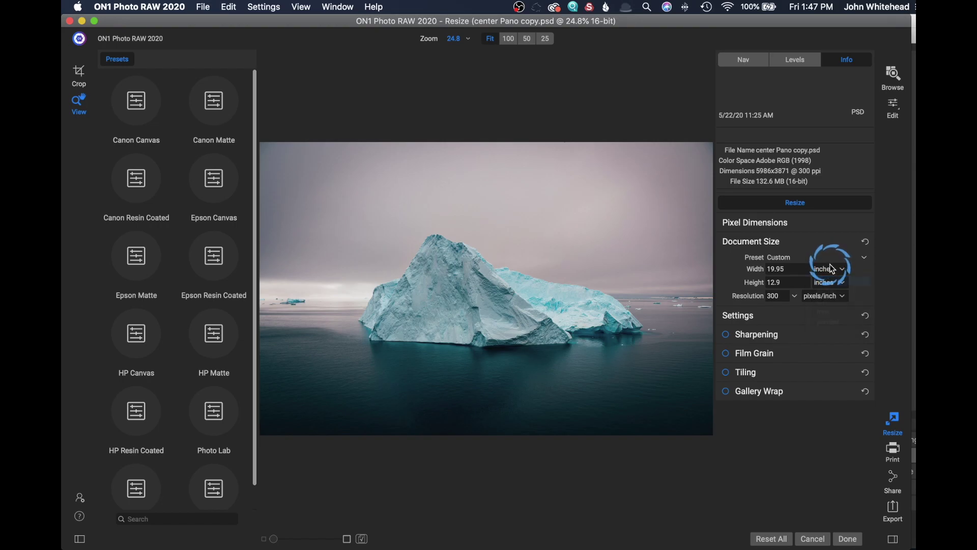
double_click(780, 269)
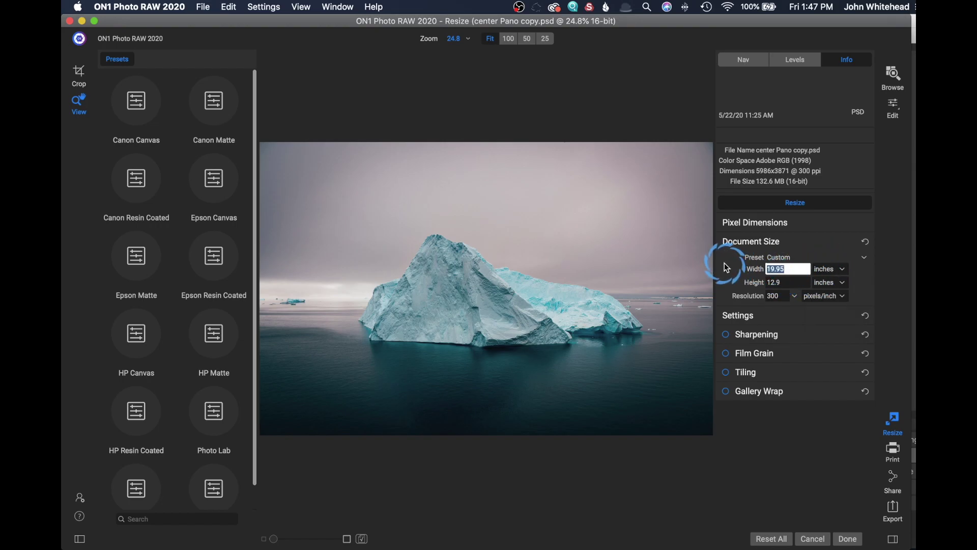
text(24)
key(Tab)
double_click(776, 283)
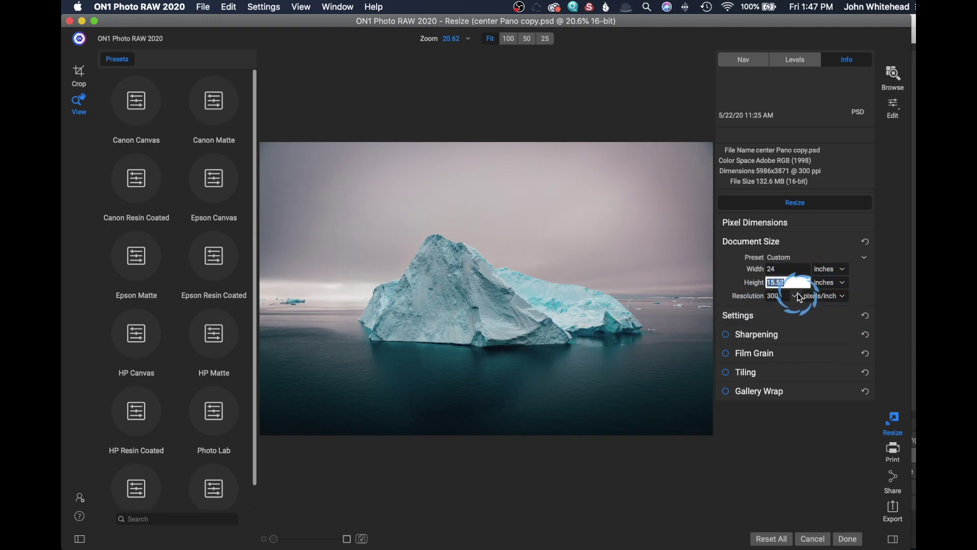
click(696, 204)
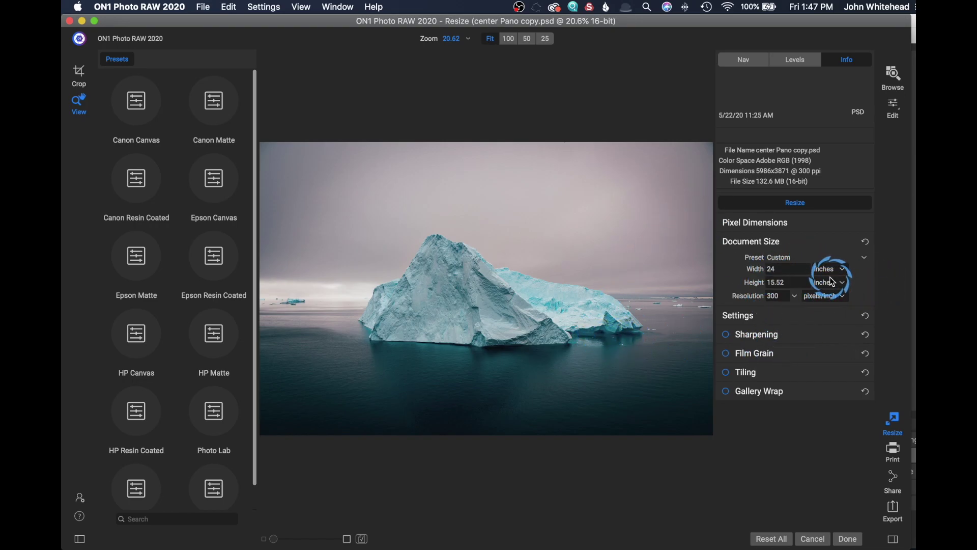
click(779, 282)
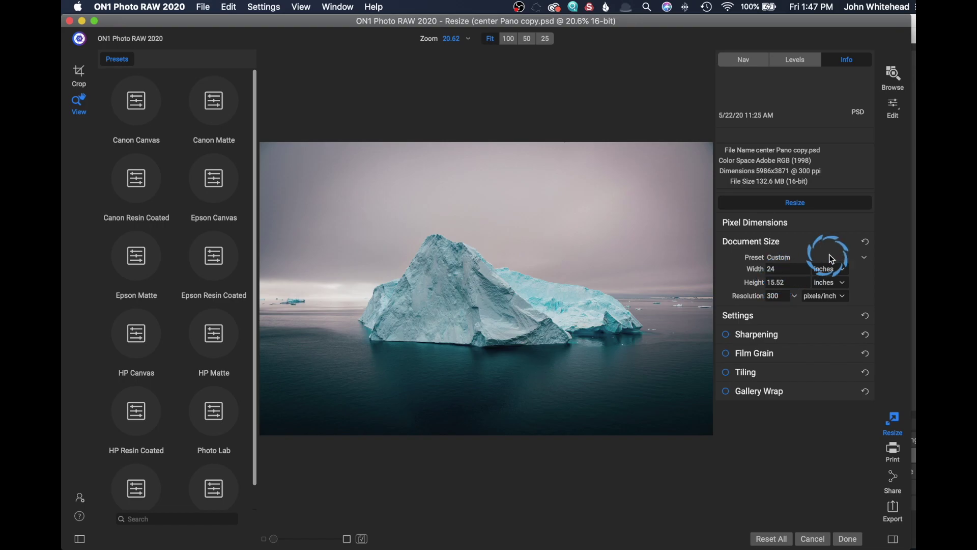
click(779, 268)
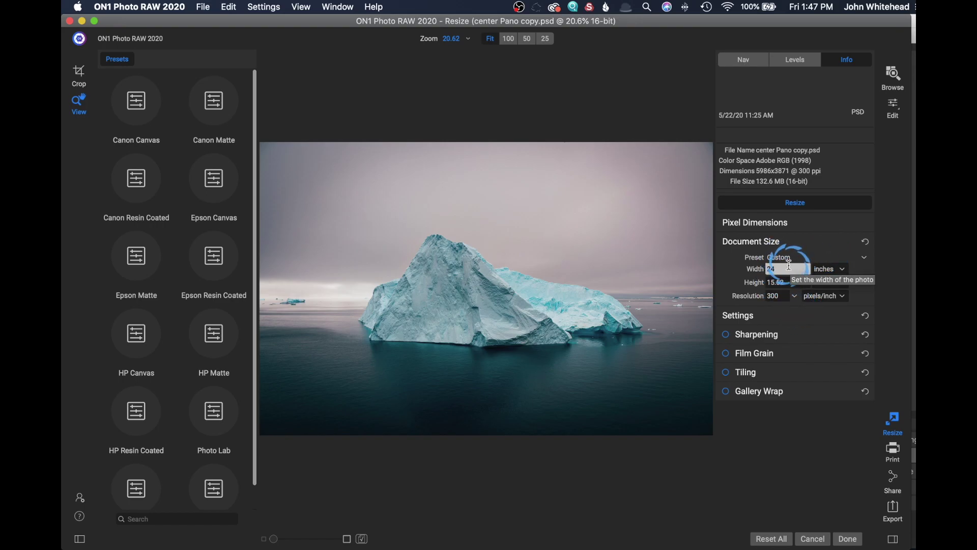
Step: Choose the Landscape image type and keep Genuine Fractals as the resizing method
click(802, 319)
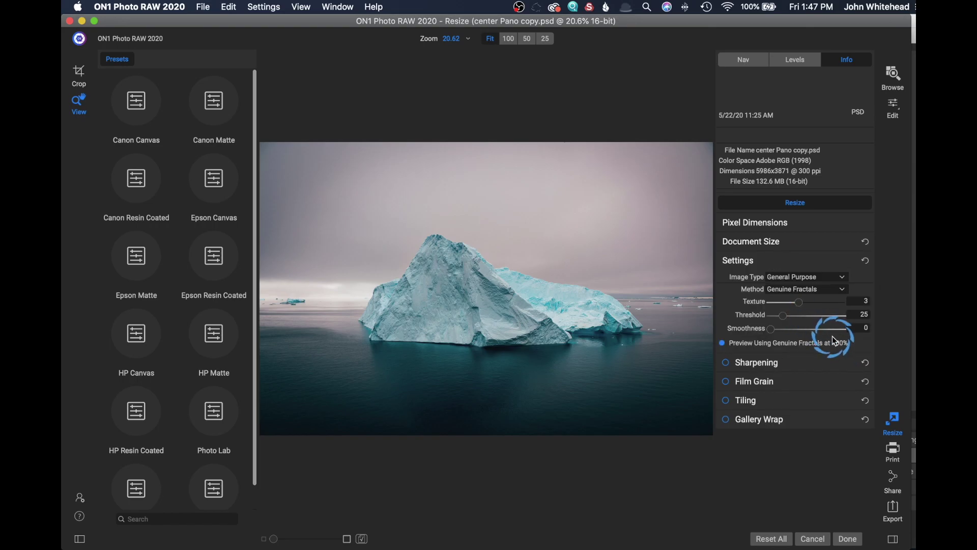
click(819, 273)
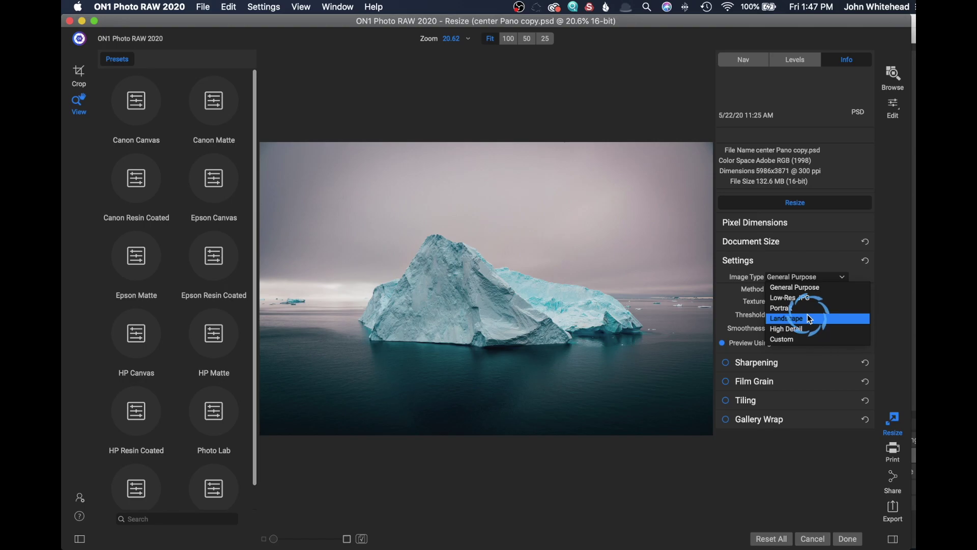
click(808, 317)
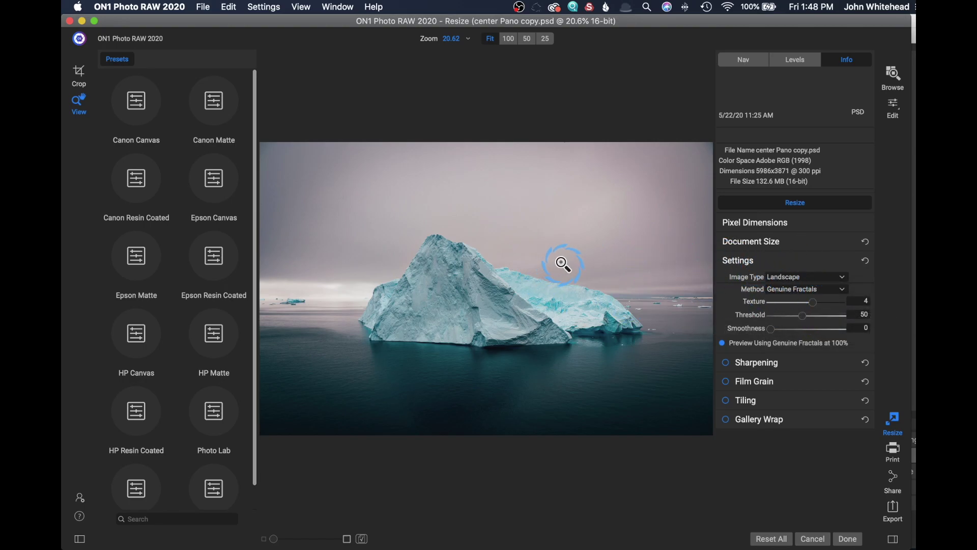
click(798, 290)
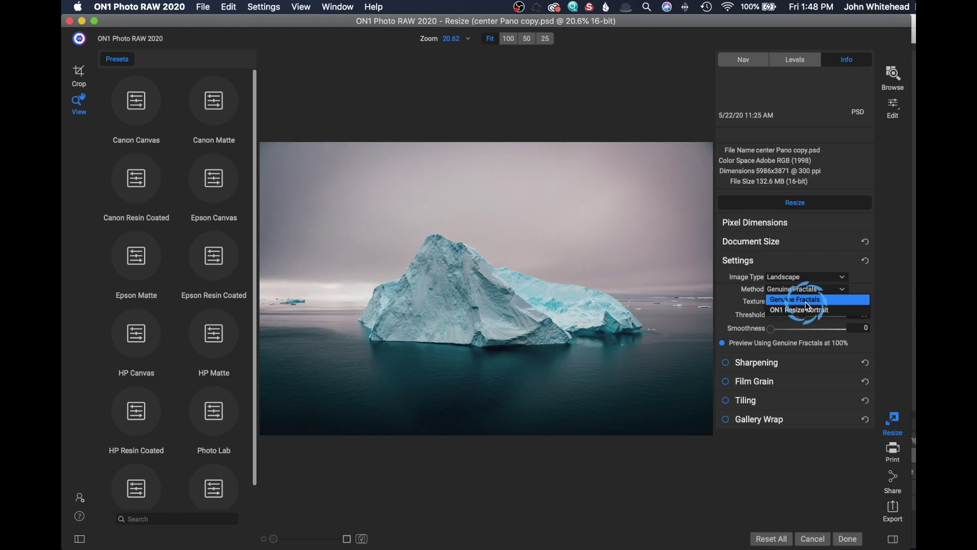
click(806, 300)
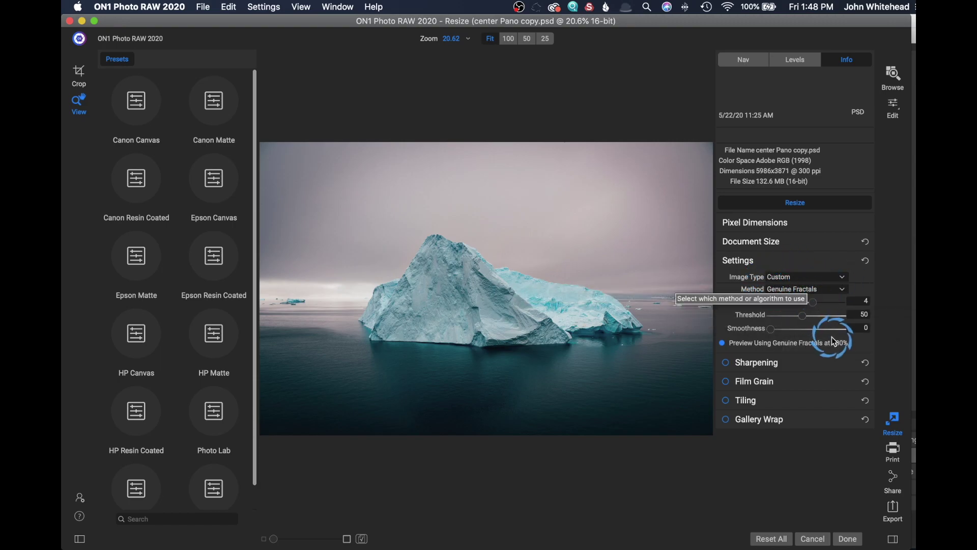
Step: Try output sharpening with the High Pass type, then switch it back off
mouse_move(794, 363)
click(849, 363)
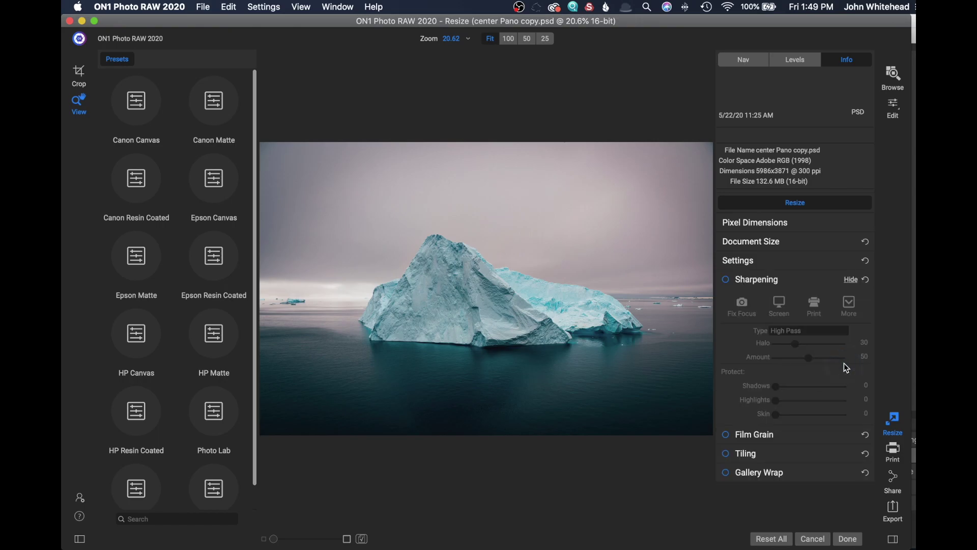
click(726, 280)
click(814, 332)
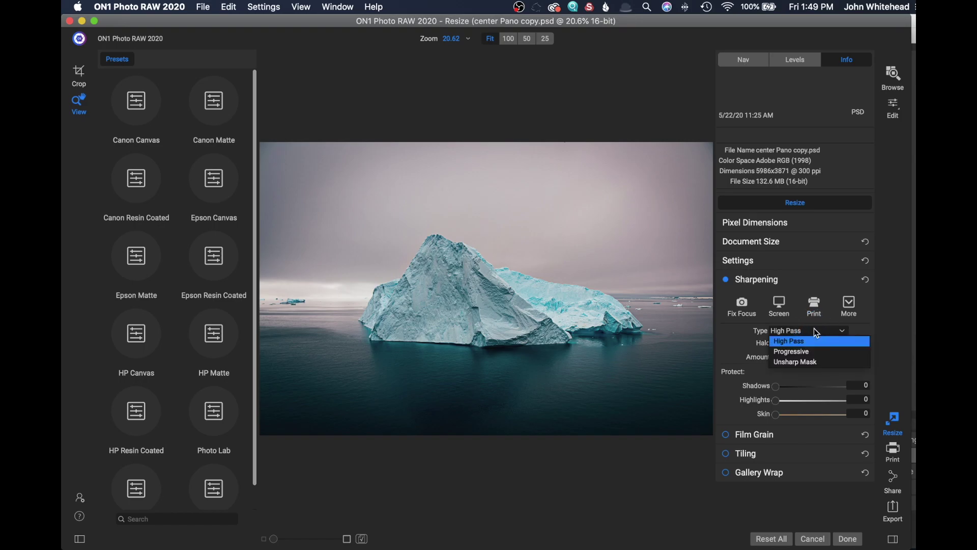
click(815, 334)
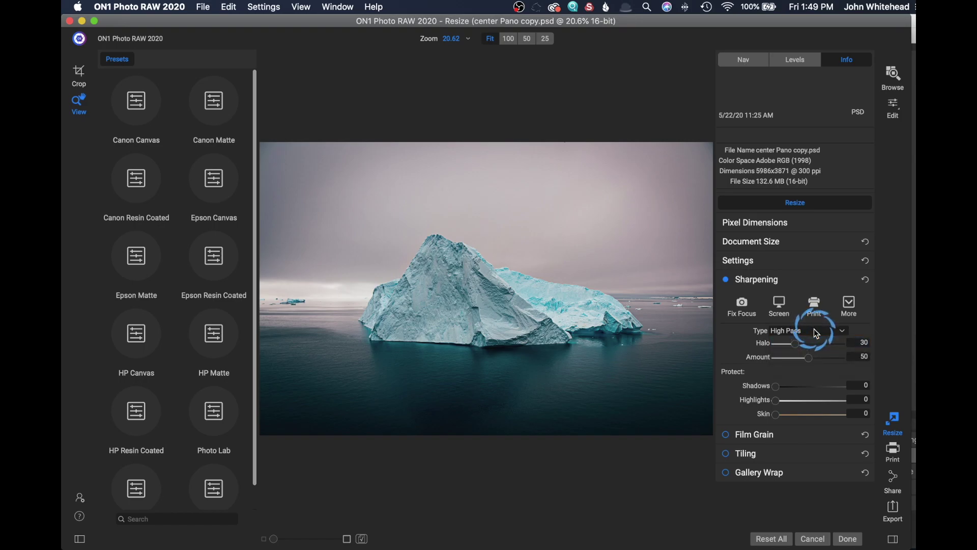
click(726, 281)
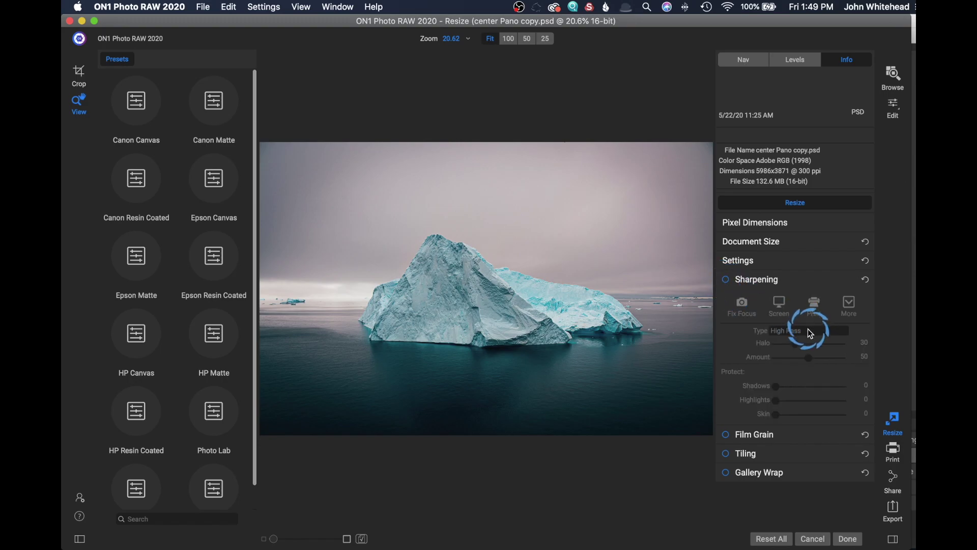
mouse_move(794, 434)
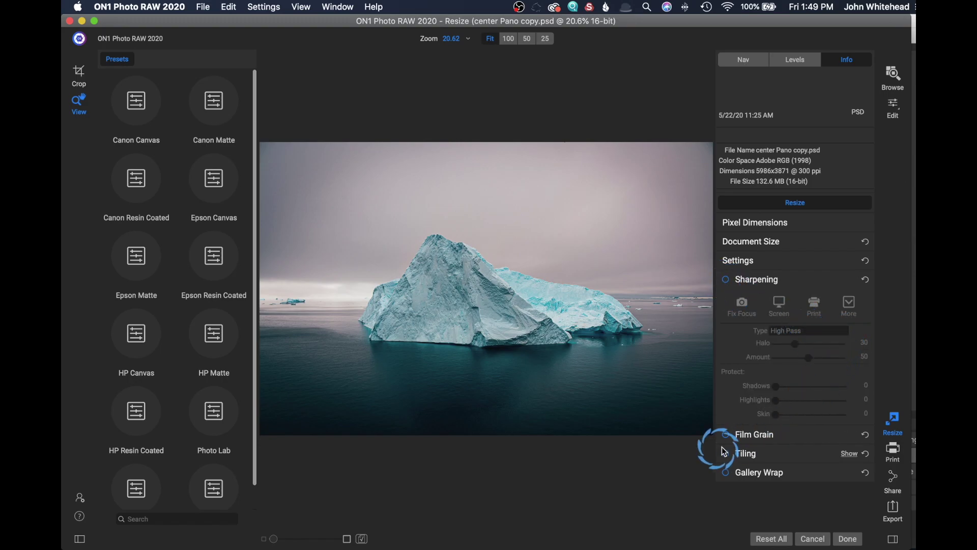
Step: Expand the film grain, tiling and gallery wrap sections without enabling them
click(850, 435)
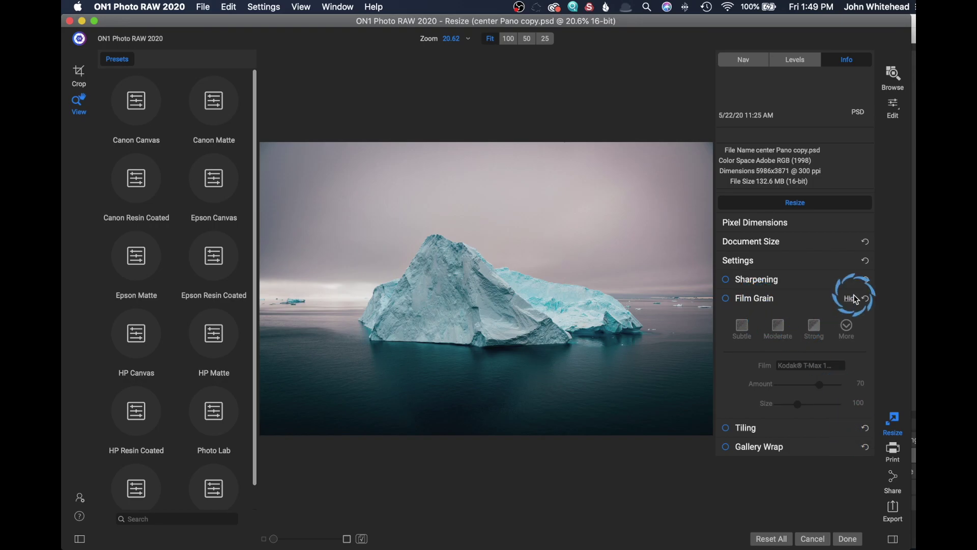
click(854, 301)
click(850, 318)
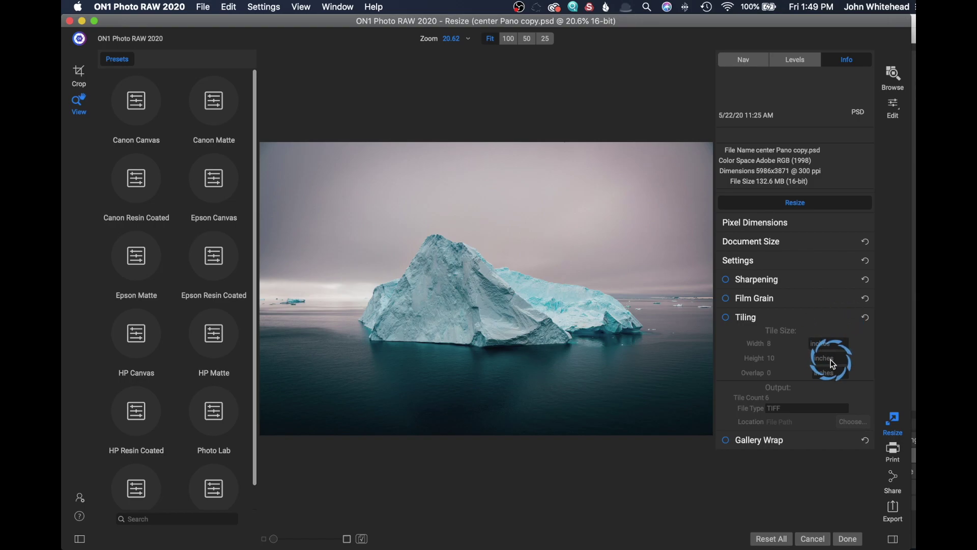
click(842, 321)
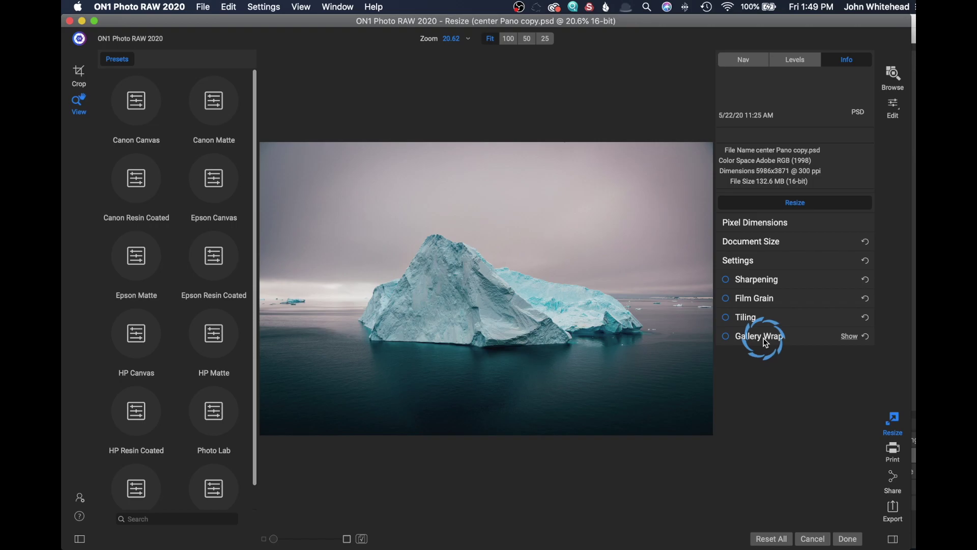
click(850, 337)
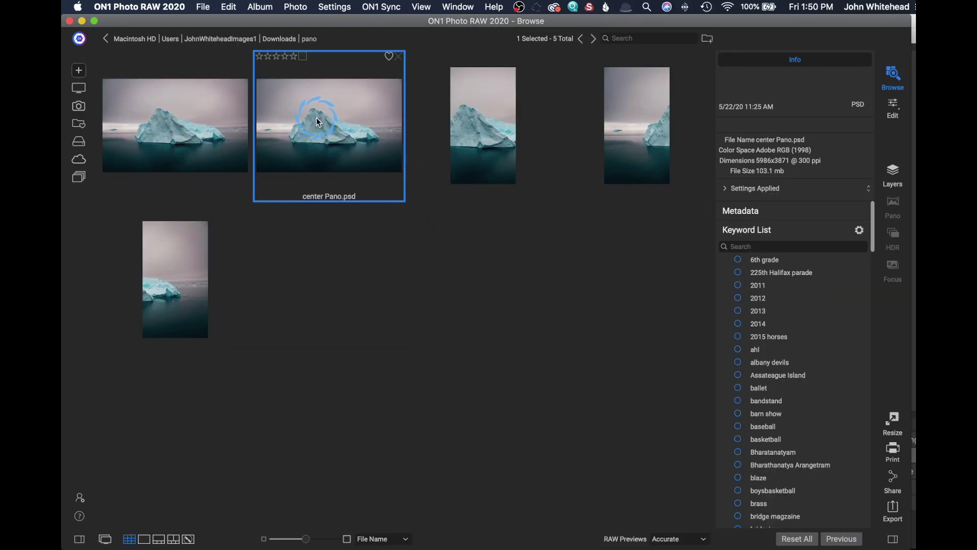
Step: Select center Pano copy.psd, then center Pano.psd, in the pano folder
click(186, 130)
click(343, 121)
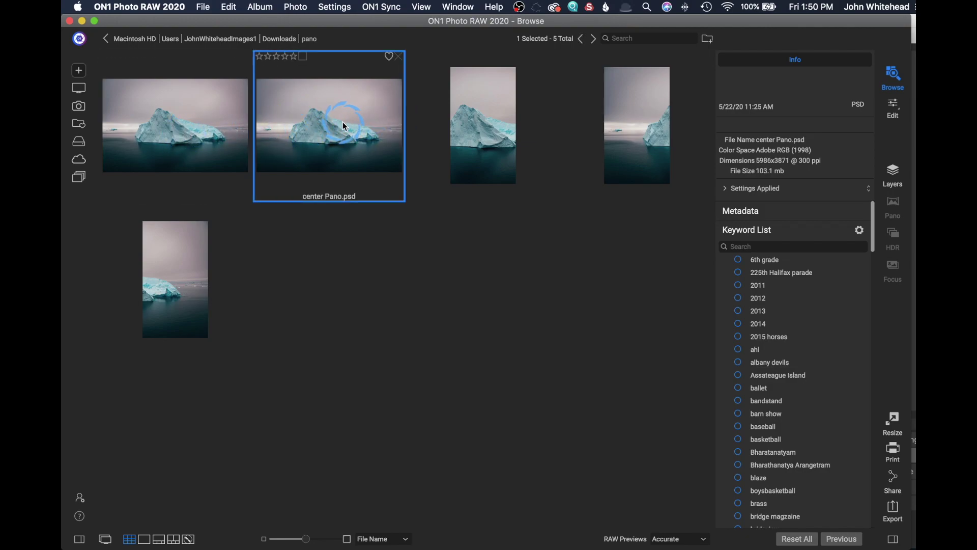